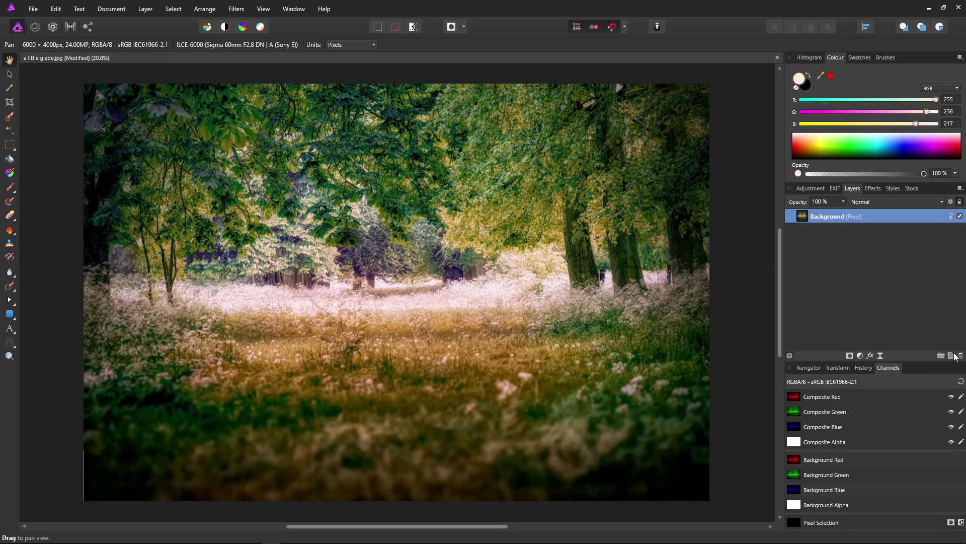
Step: Paint a large blob and three broad diagonal strokes on a new pixel layer, and mask the Background layer with it
click(951, 355)
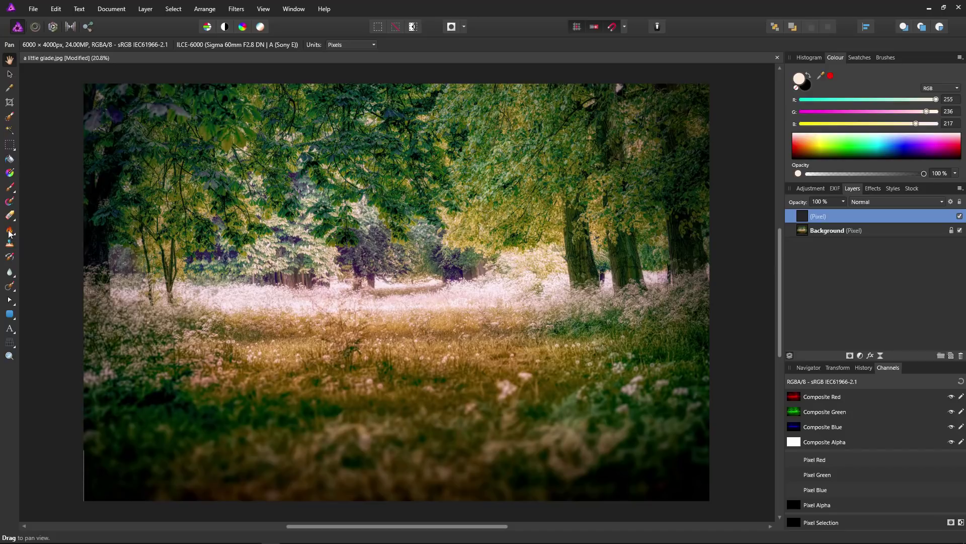
click(10, 188)
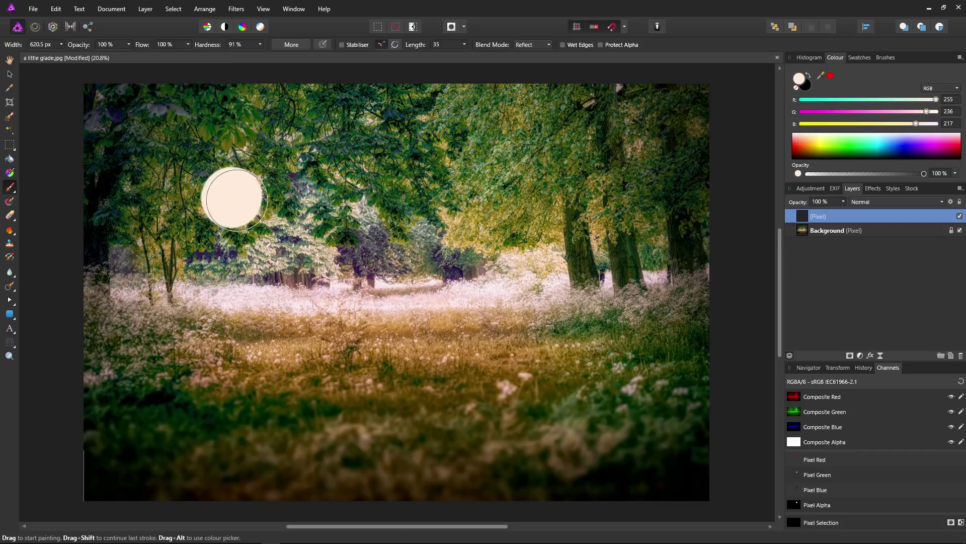
mouse_move(210, 219)
mouse_down()
mouse_move(238, 180)
mouse_move(266, 198)
mouse_move(201, 223)
mouse_move(195, 205)
mouse_move(233, 165)
mouse_move(258, 194)
mouse_up()
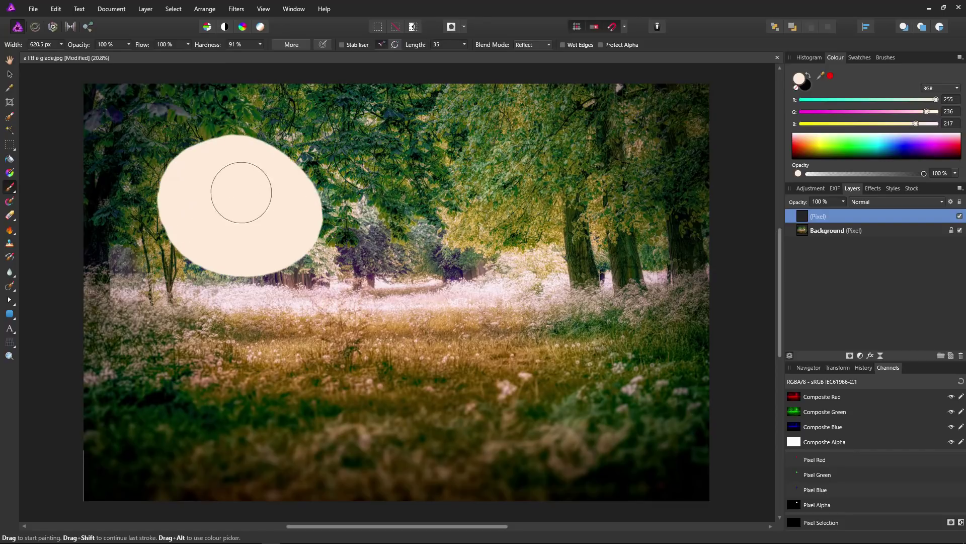
mouse_move(514, 95)
mouse_down()
mouse_move(642, 258)
mouse_move(729, 307)
mouse_up()
mouse_move(352, 104)
mouse_down()
mouse_move(478, 280)
mouse_move(692, 451)
mouse_up()
mouse_move(98, 274)
mouse_down()
mouse_move(160, 378)
mouse_move(281, 493)
mouse_up()
key(ctrl+z)
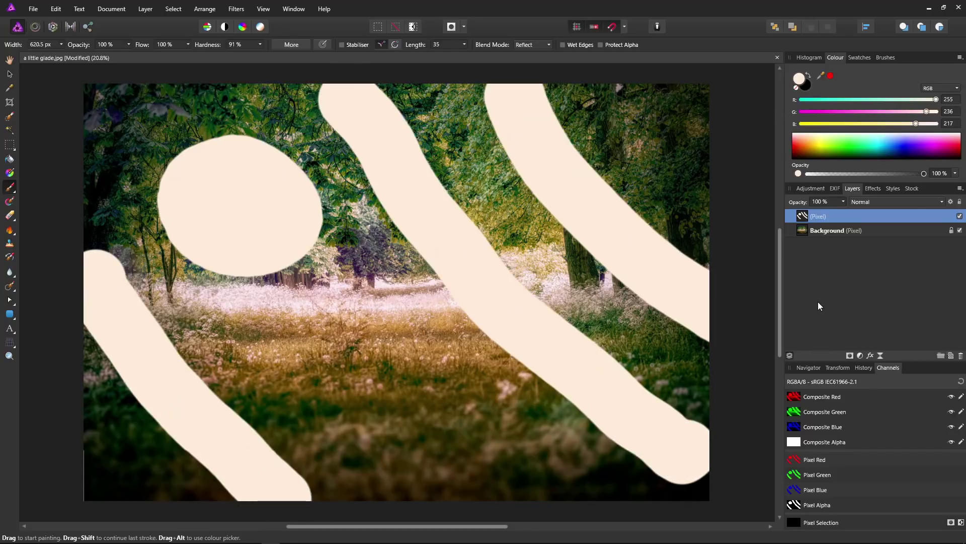
mouse_move(805, 217)
mouse_down()
mouse_move(814, 230)
mouse_move(806, 230)
mouse_up()
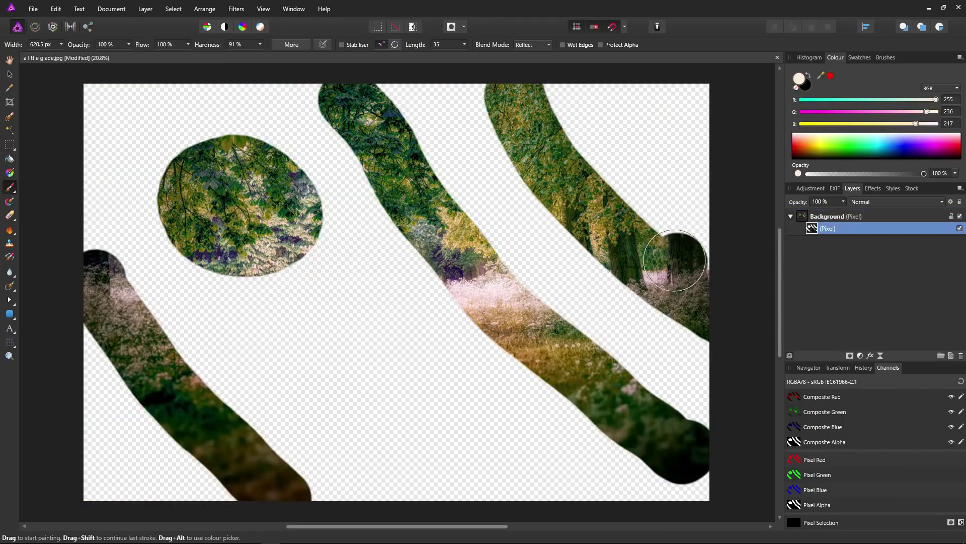
Step: Dab single brush spots on the mask layer to reveal bits of the photo, undoing each dab
click(647, 388)
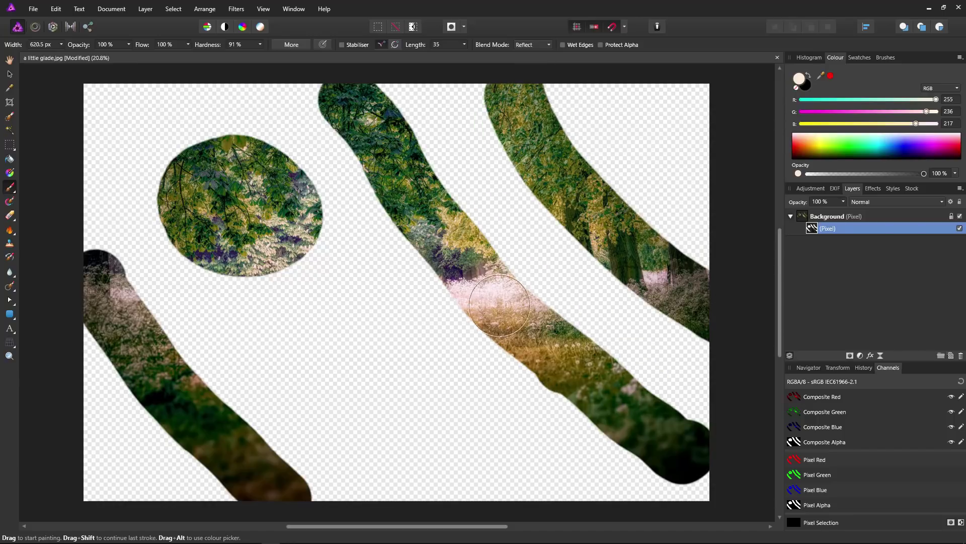
click(451, 446)
key(ctrl+z)
click(399, 415)
key(ctrl+z)
click(353, 330)
key(ctrl+z)
click(423, 392)
key(ctrl+z)
click(316, 375)
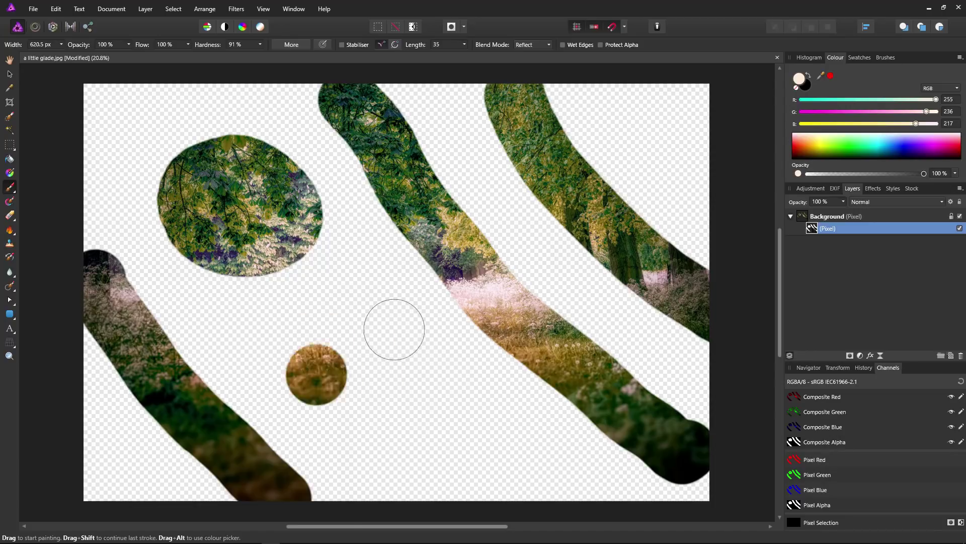
key(ctrl+z)
click(453, 405)
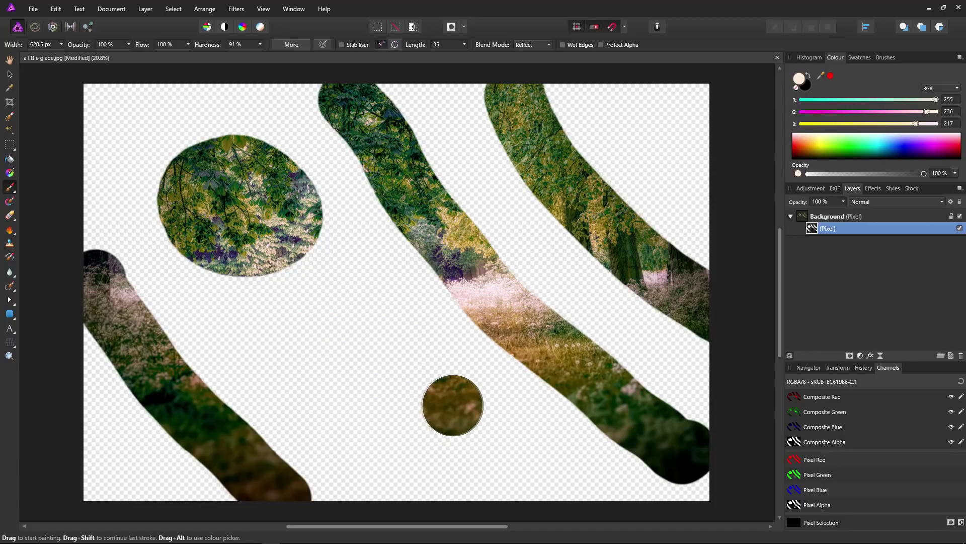
key(ctrl+z)
click(562, 298)
key(ctrl+z)
click(662, 301)
key(ctrl+z)
click(562, 300)
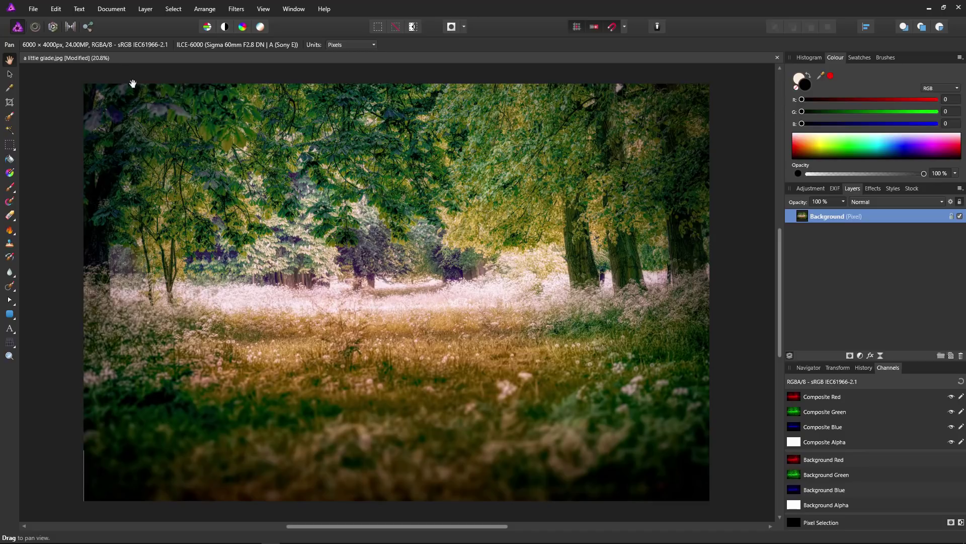
Step: Add a black fill layer and move it beneath the Background photo layer
click(145, 9)
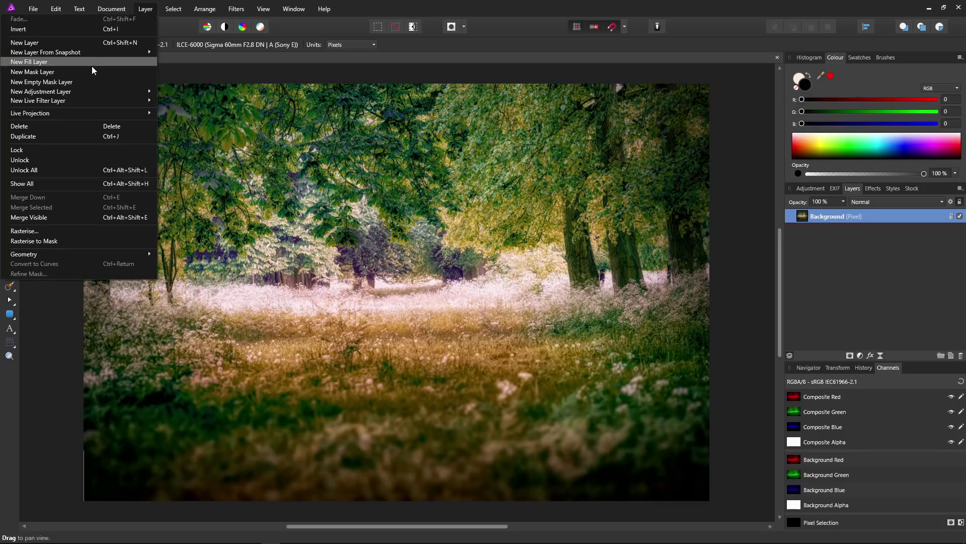
click(29, 61)
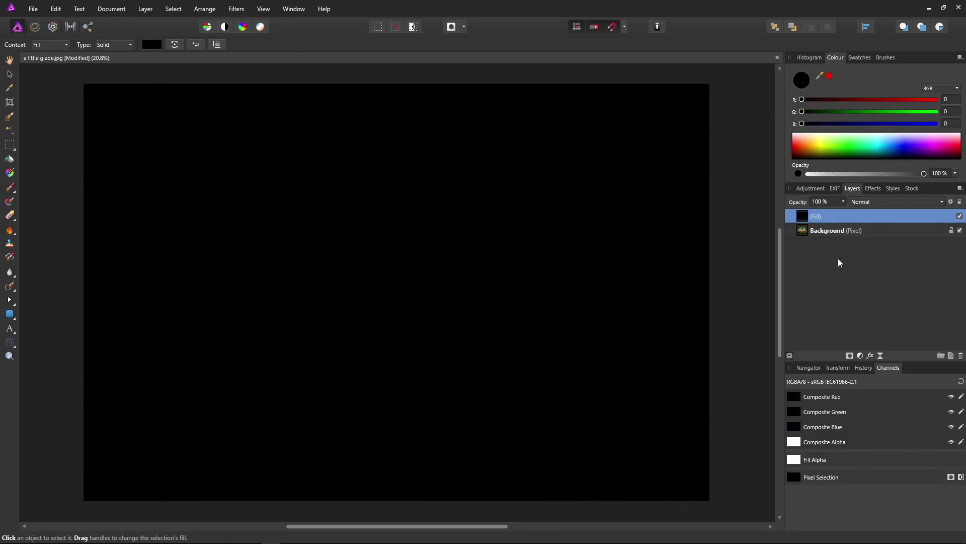
drag(803, 219, 807, 261)
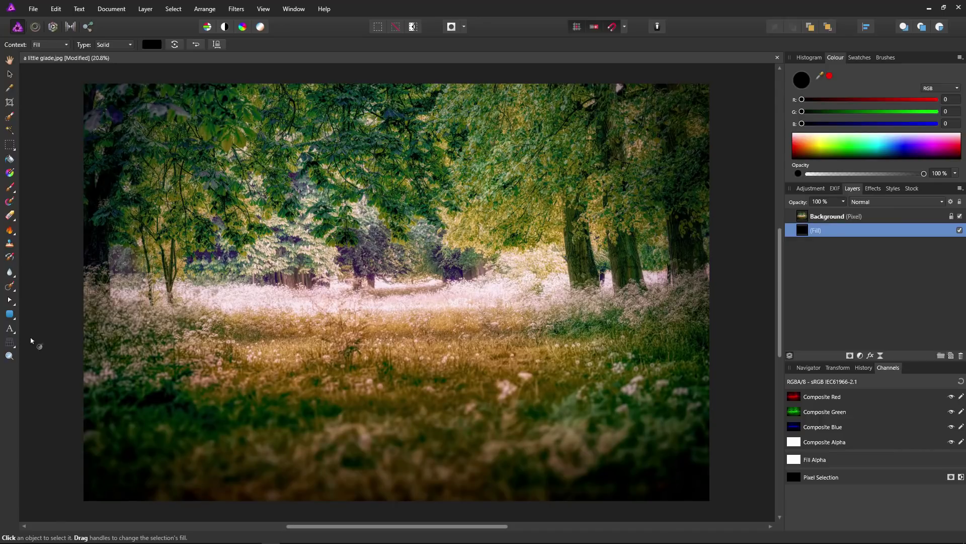
Step: Add white Arial art text reading SUBSCRIBE above the Background layer, drawn at about 307 pt
click(805, 217)
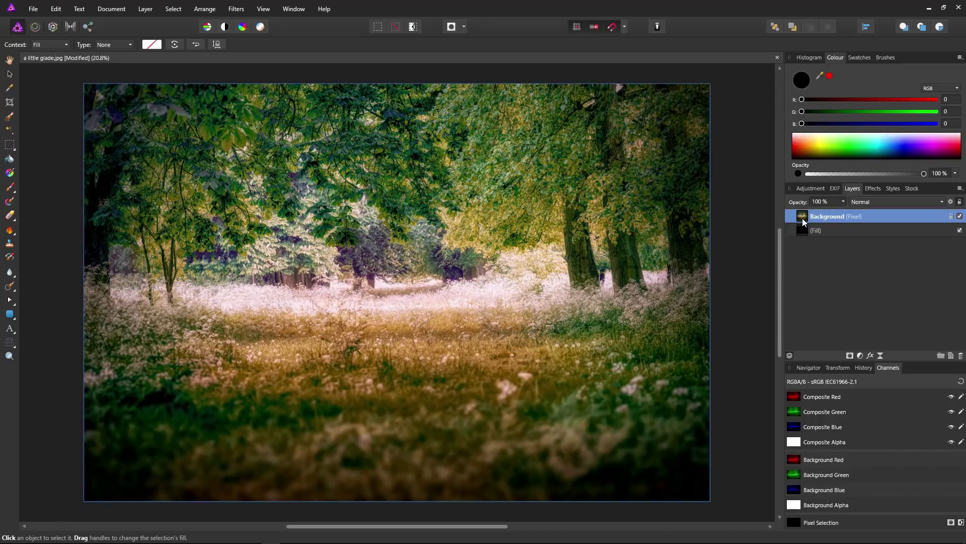
click(10, 329)
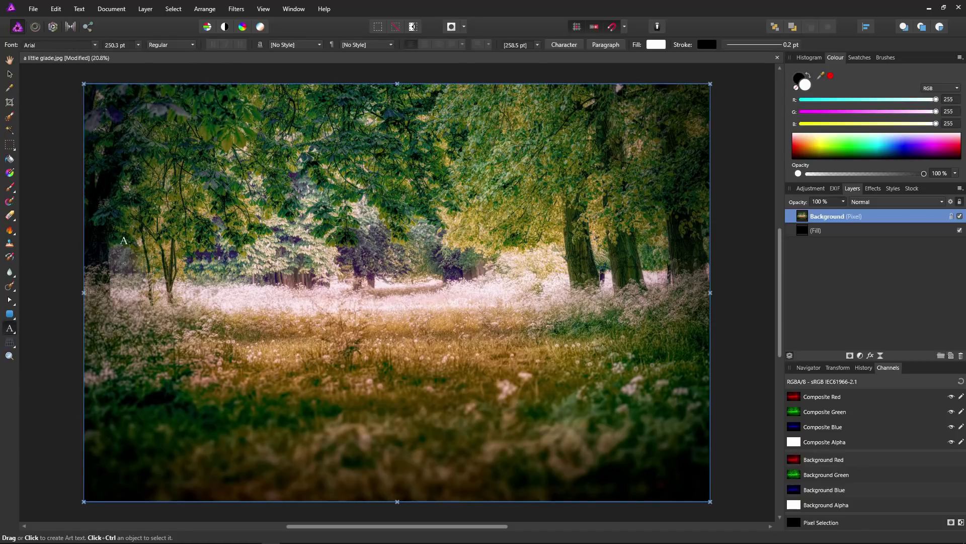
drag(116, 230, 201, 320)
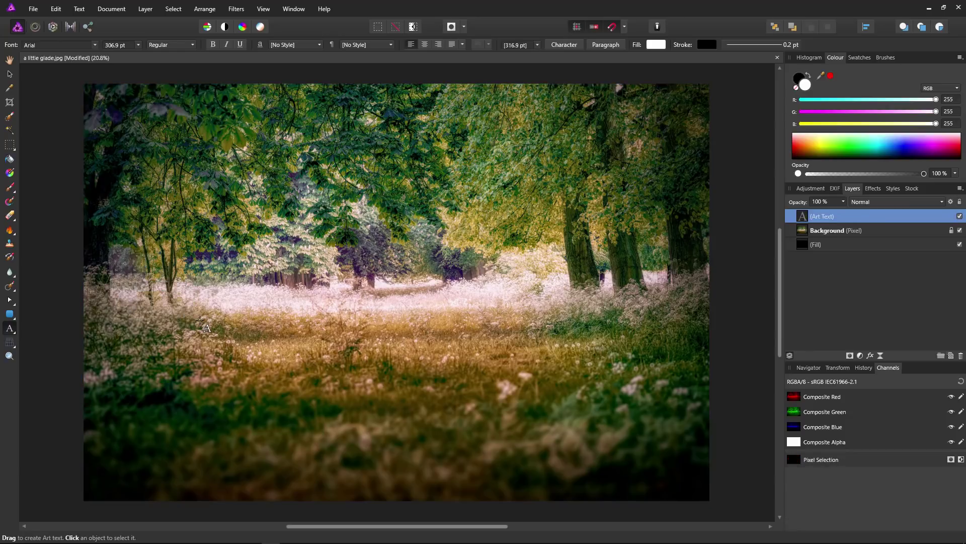
text(SU)
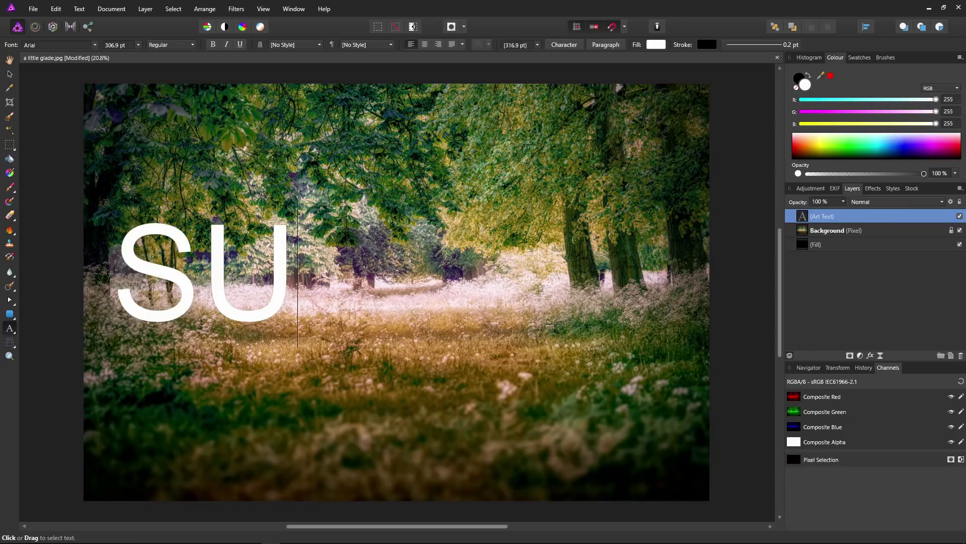
text(BSCRIB)
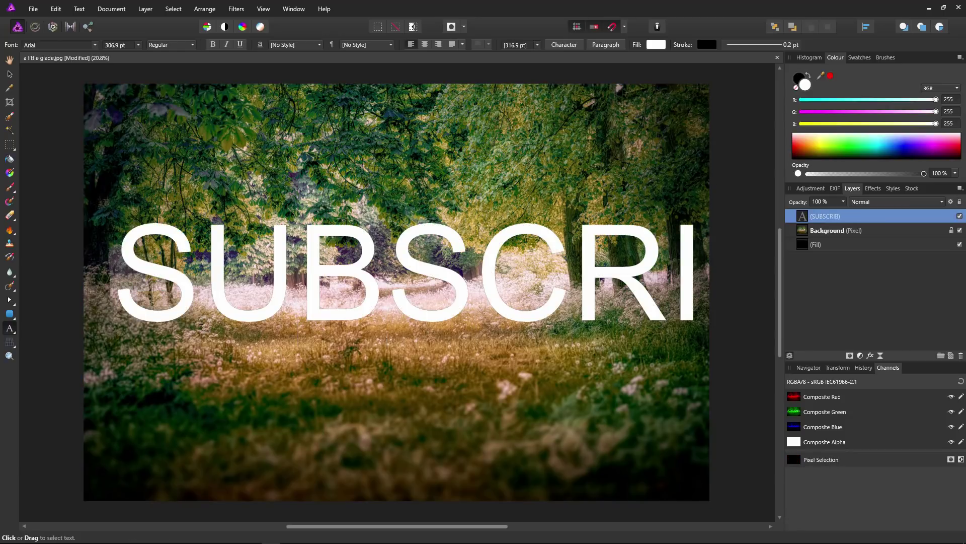
key(Escape)
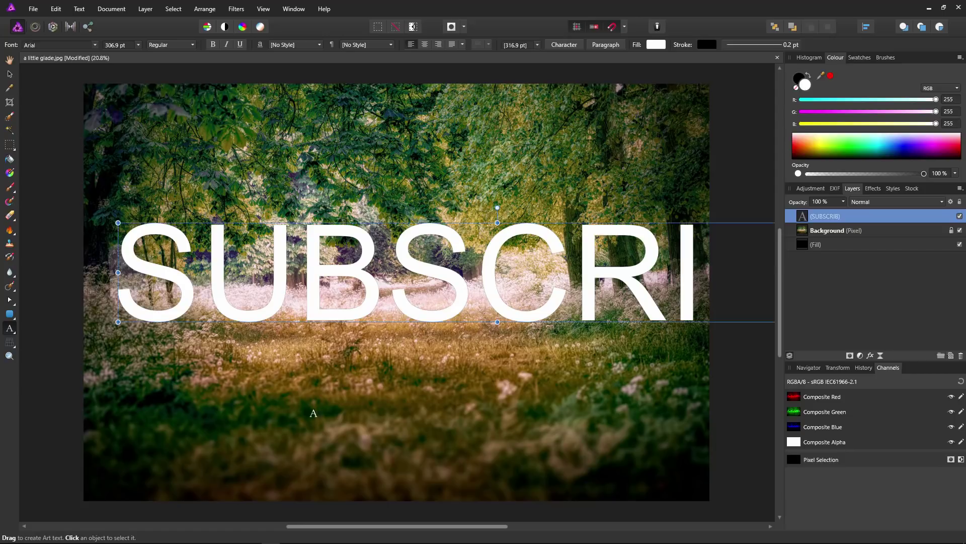
Step: Centre the SUBSCRIBE text on the photo and scale it down to about 236 pt so the whole word fits
click(10, 75)
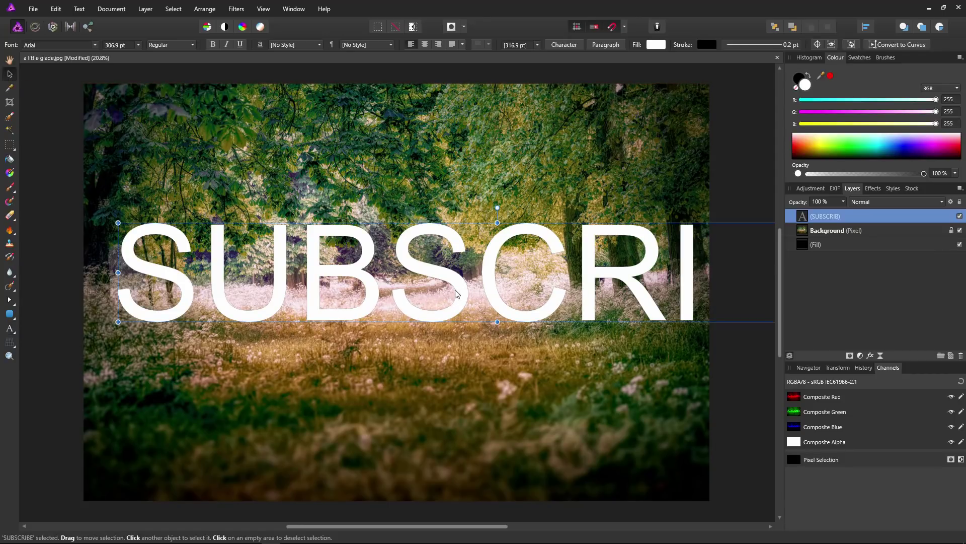
drag(461, 293, 362, 313)
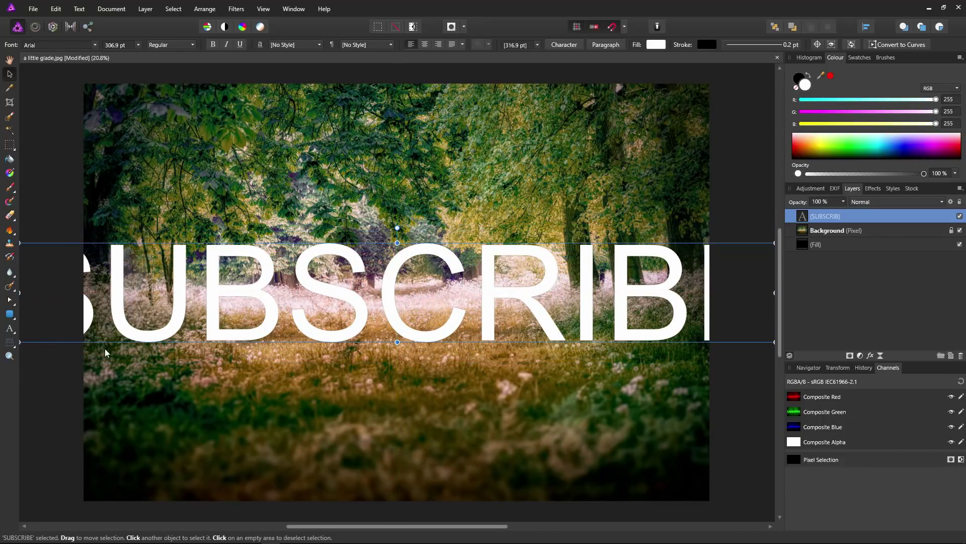
scroll(358, 319, down, 1)
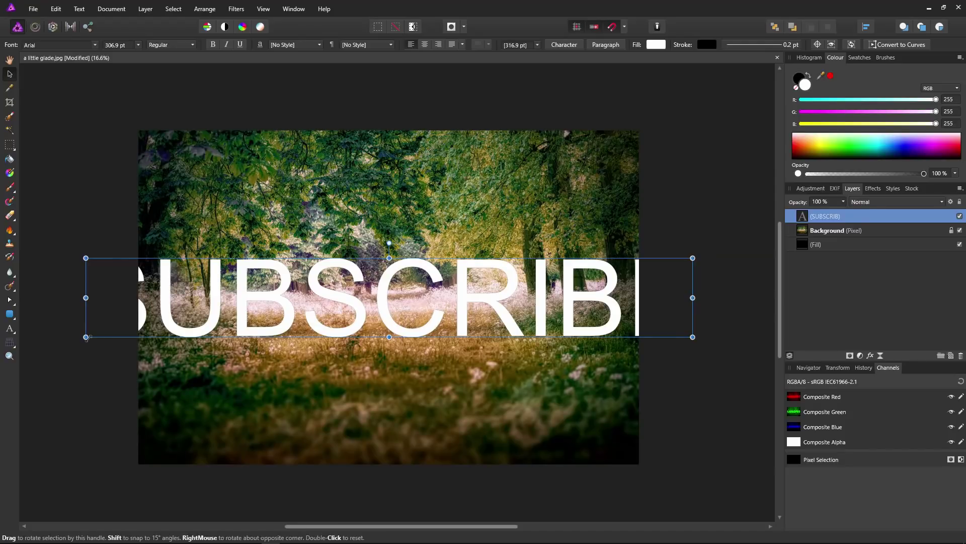
drag(85, 337, 157, 316)
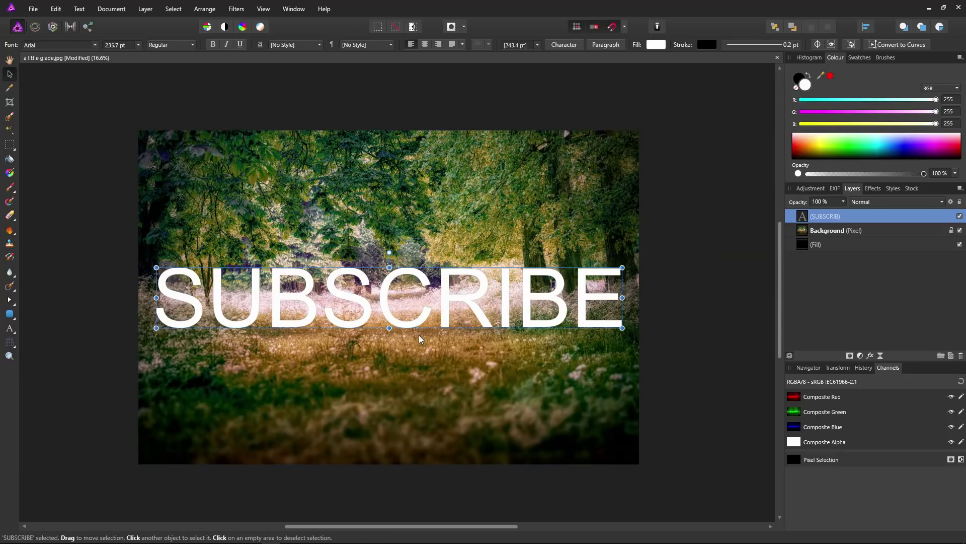
scroll(419, 334, up, 1)
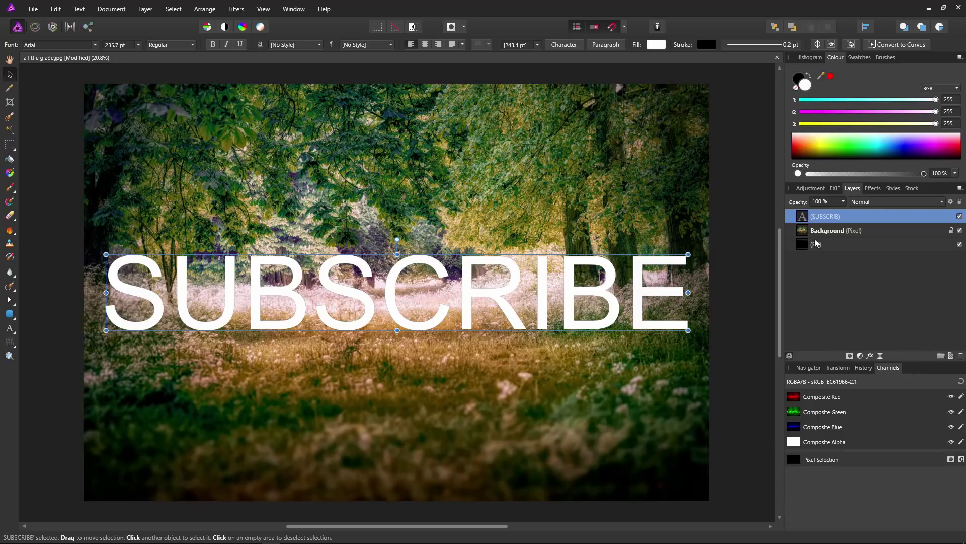
Step: Mask the Background photo with the SUBSCRIBE text layer so the picture shows only inside the letters
drag(803, 217, 807, 231)
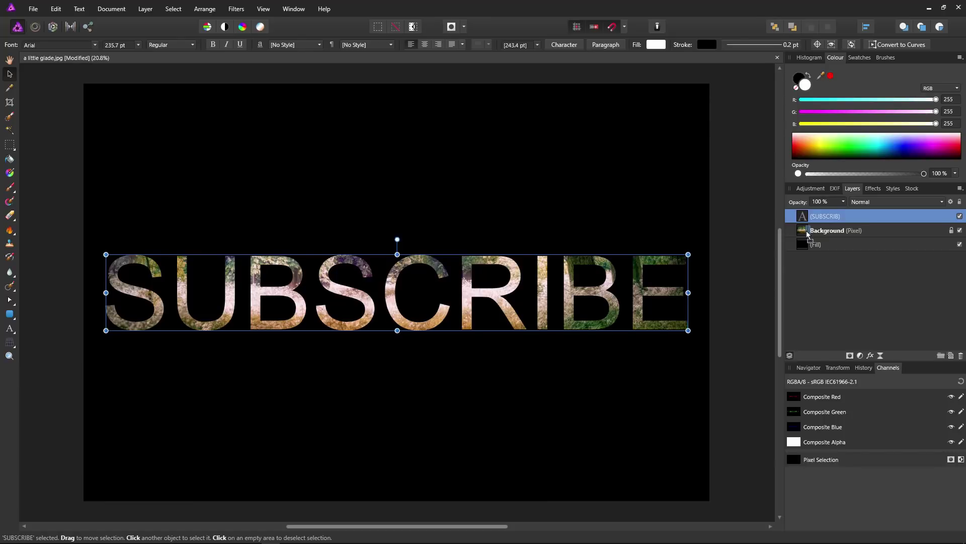
drag(806, 230, 806, 231)
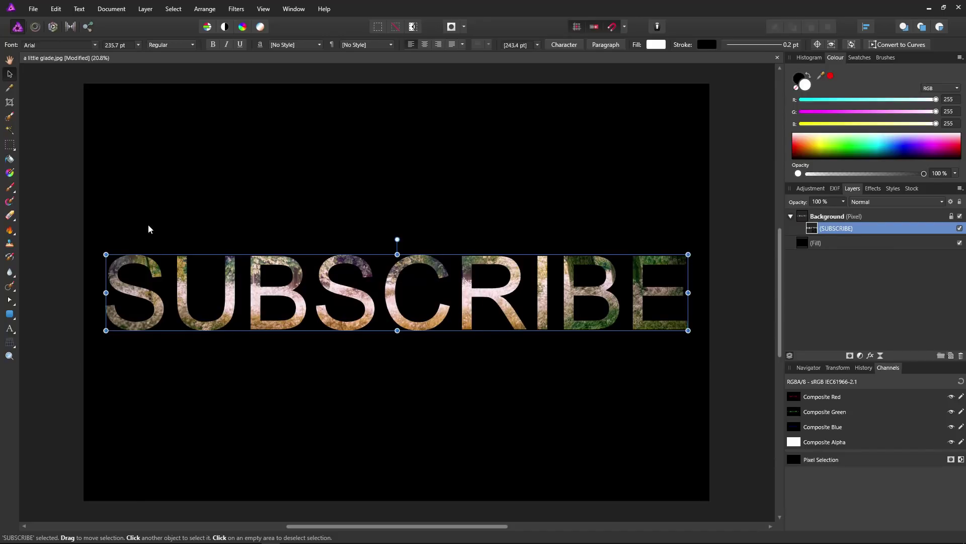
click(10, 61)
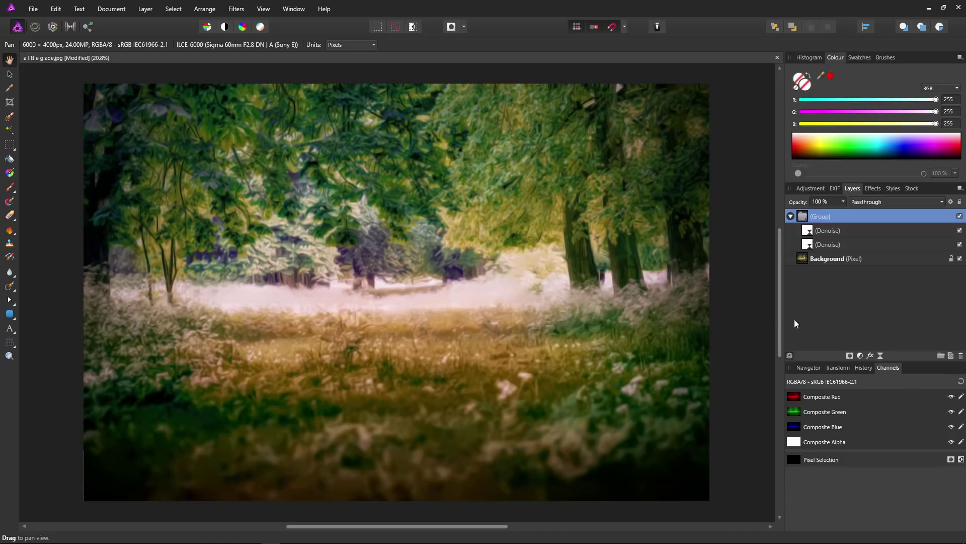
Step: Add a live Spherical filter above the Denoise group with 100% intensity and a 2048 px radius
click(881, 355)
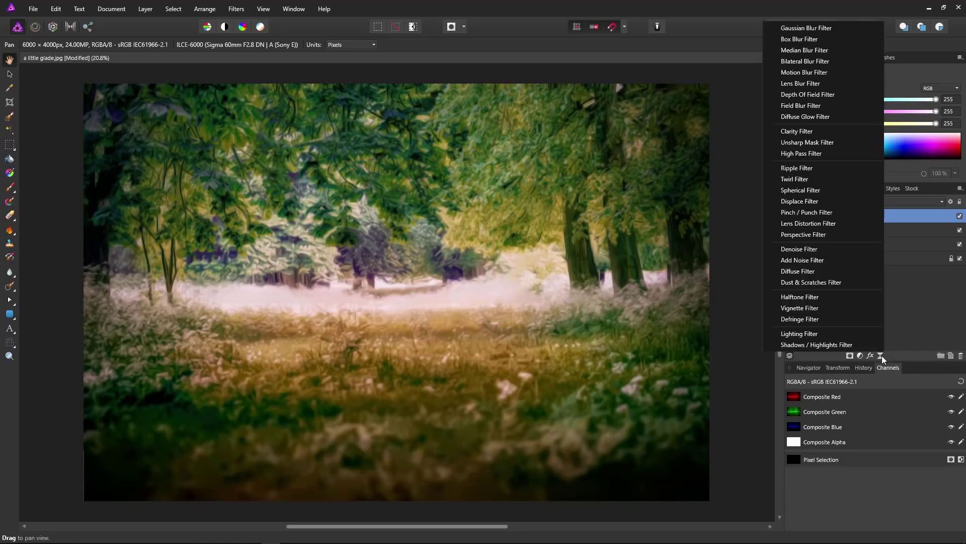
click(824, 189)
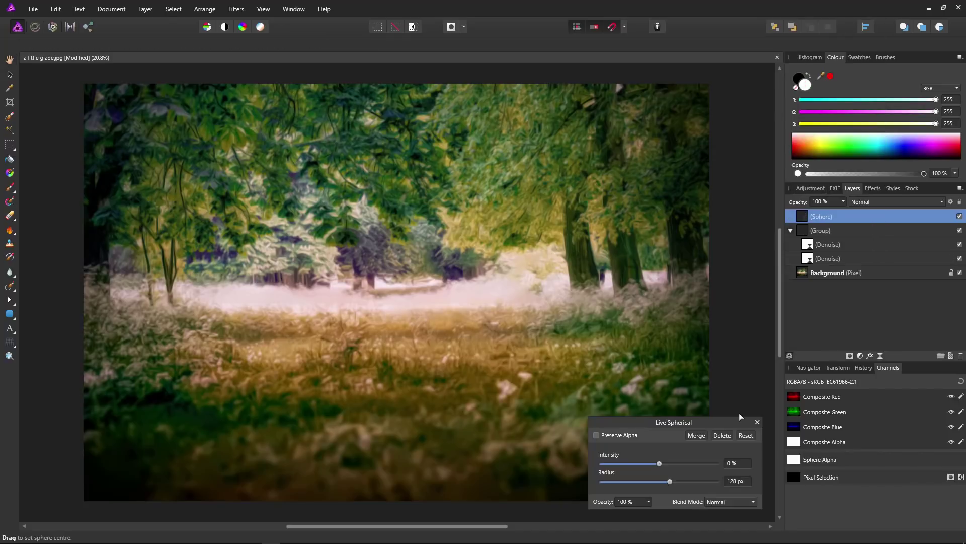
drag(664, 463, 720, 466)
click(737, 480)
text(2048)
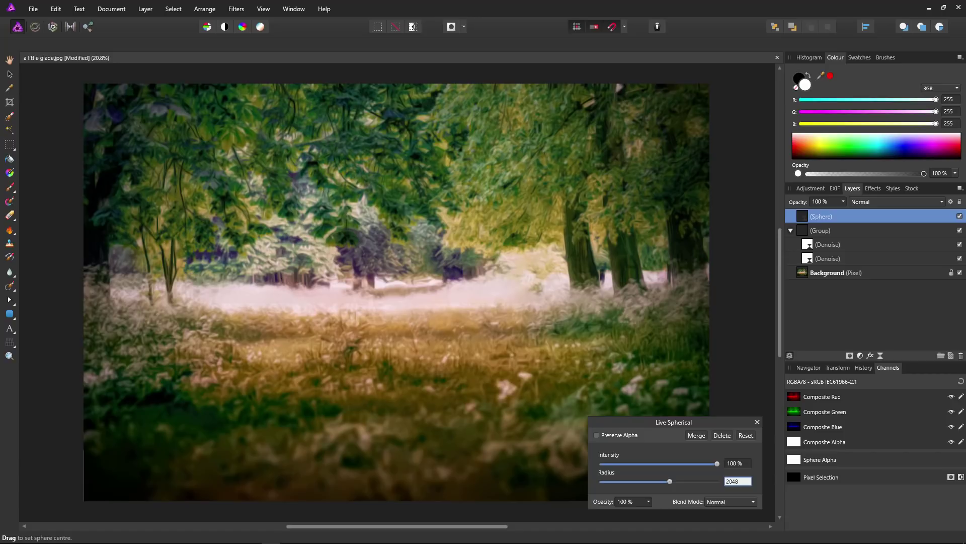
key(Return)
Step: Reposition the spherical distortion's centre, ending over the grass in the lower left part of the photo
drag(411, 296, 274, 352)
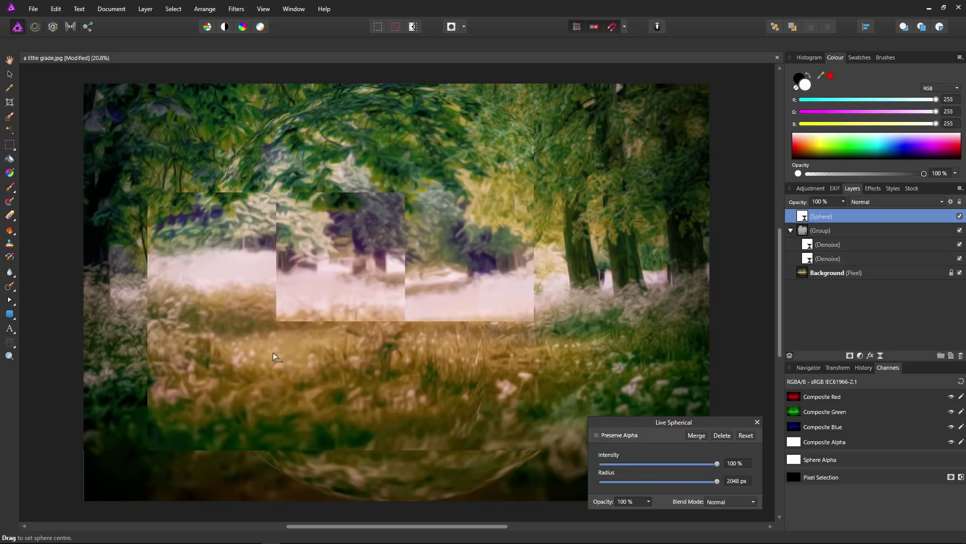
drag(270, 349, 236, 203)
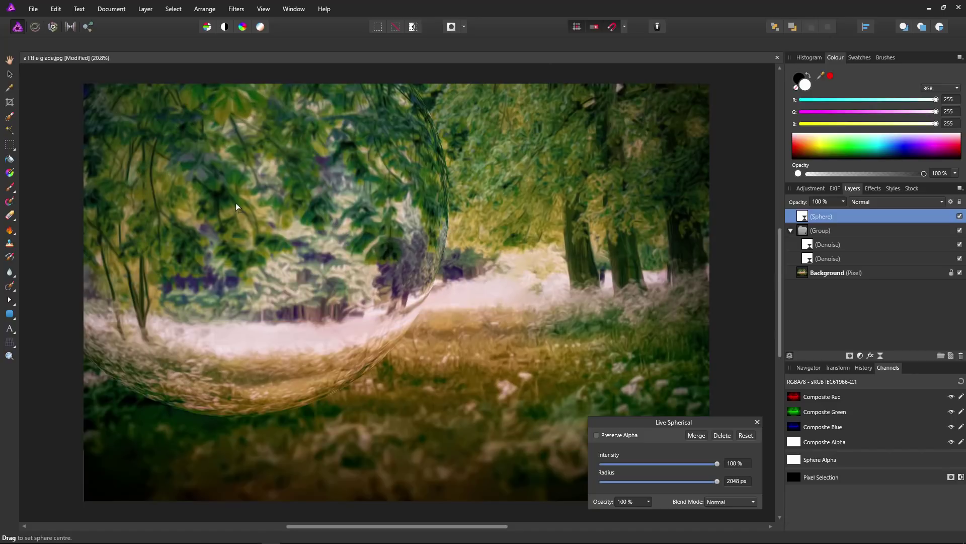
drag(239, 200, 315, 381)
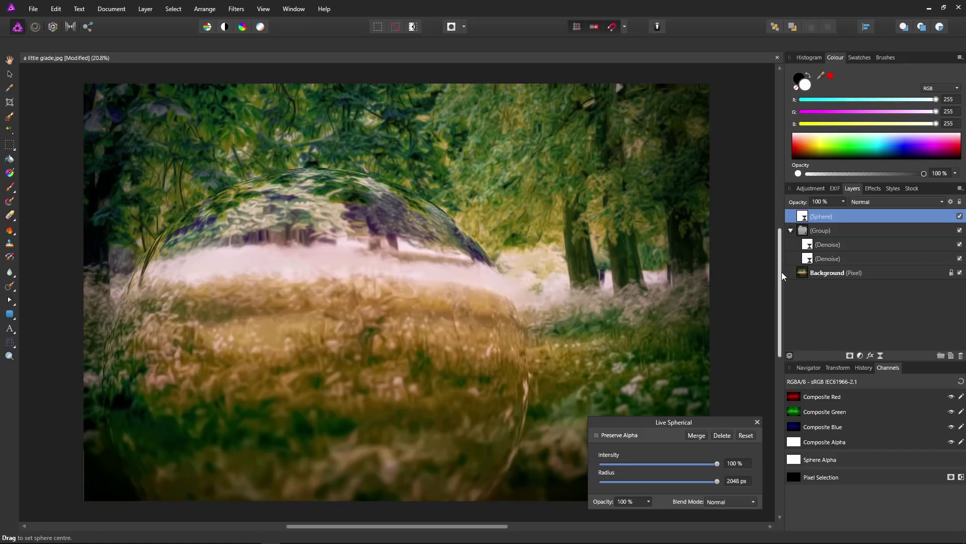
Step: Hide the Sphere filter layer and select the group containing the two Denoise filters
click(960, 216)
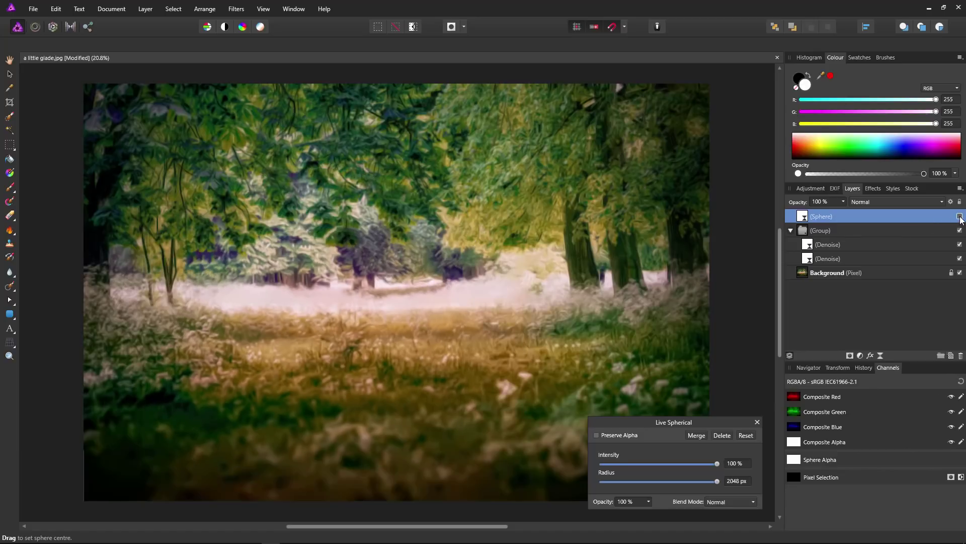
click(826, 231)
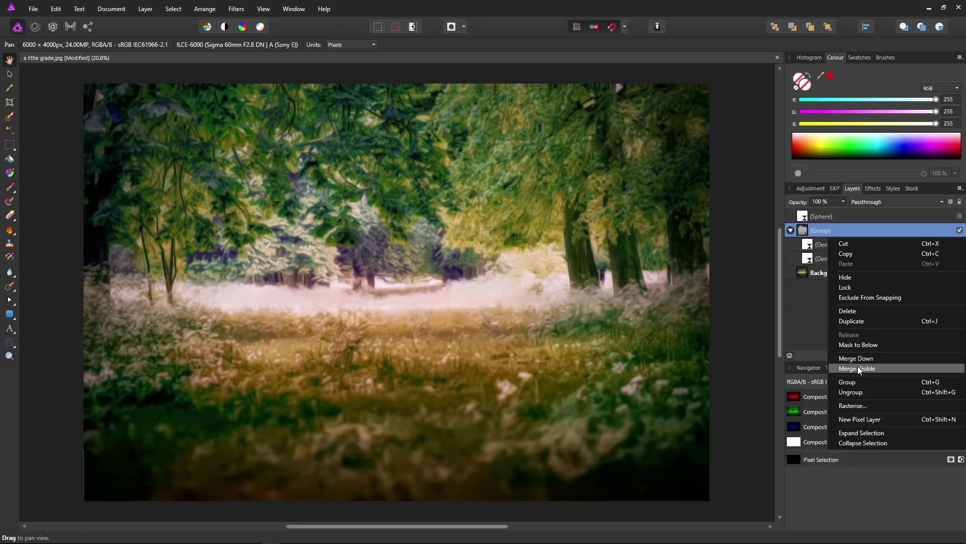
key(Escape)
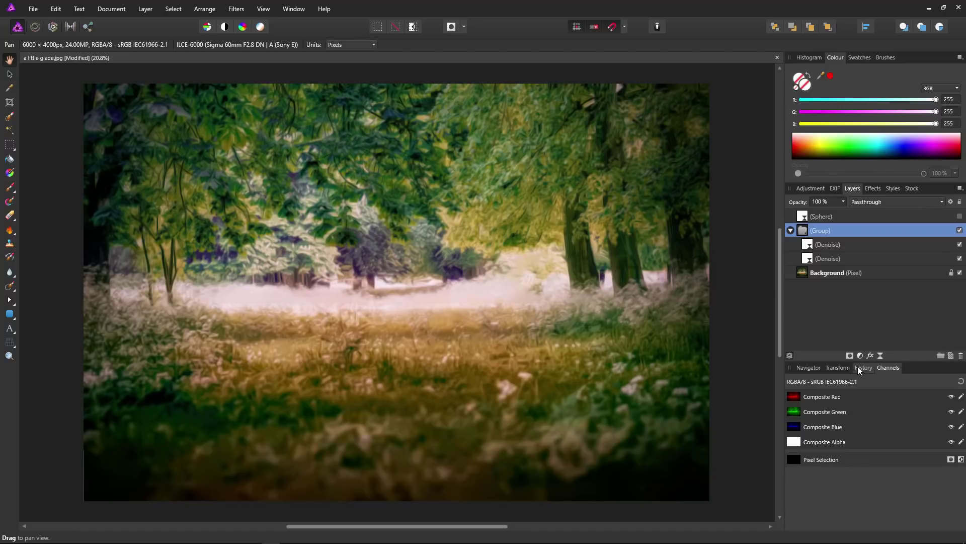
Step: Create a merged pixel layer from all visible layers, and hide the Denoise group and the Background layer
key(ctrl+shift+alt+e)
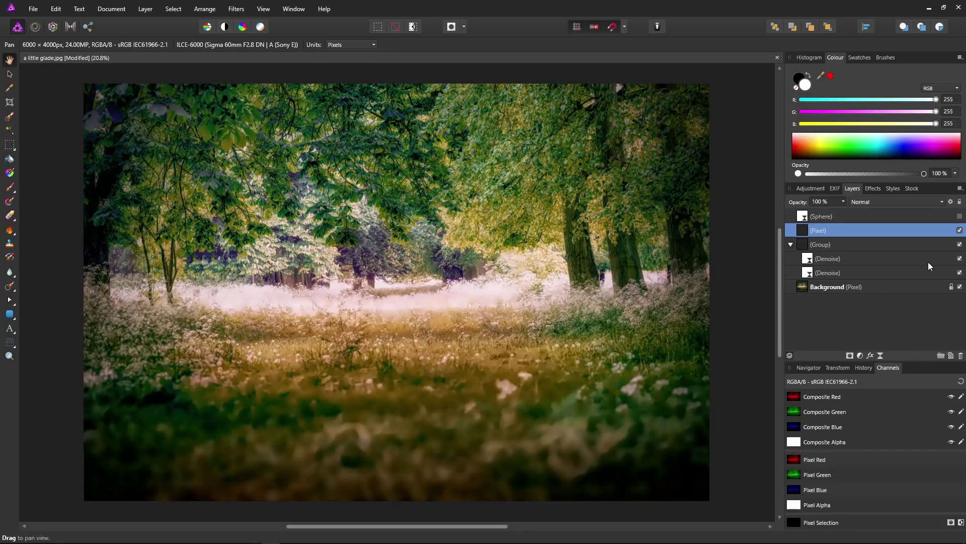
click(960, 245)
click(960, 287)
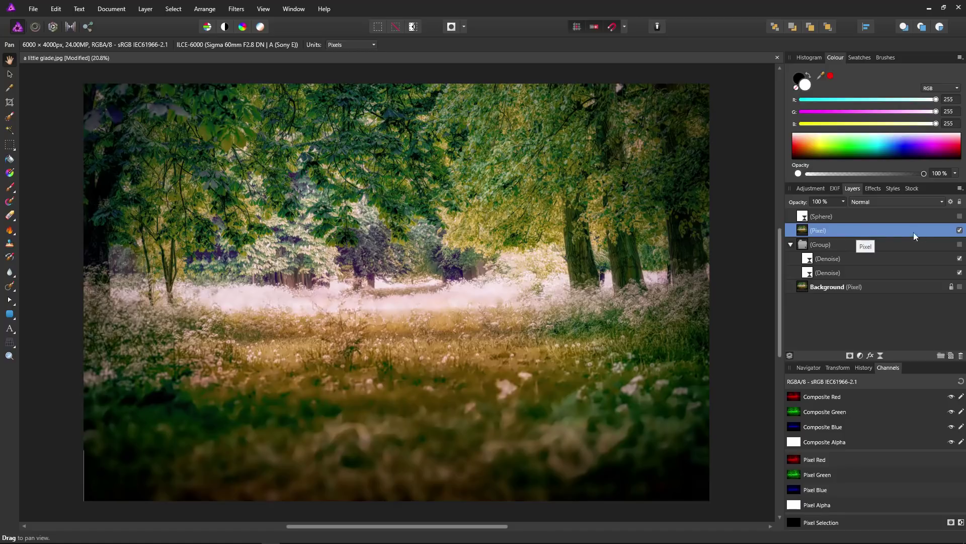
Step: Show the Sphere filter layer again and reposition its spherical distortion over the merged glade photo
click(960, 216)
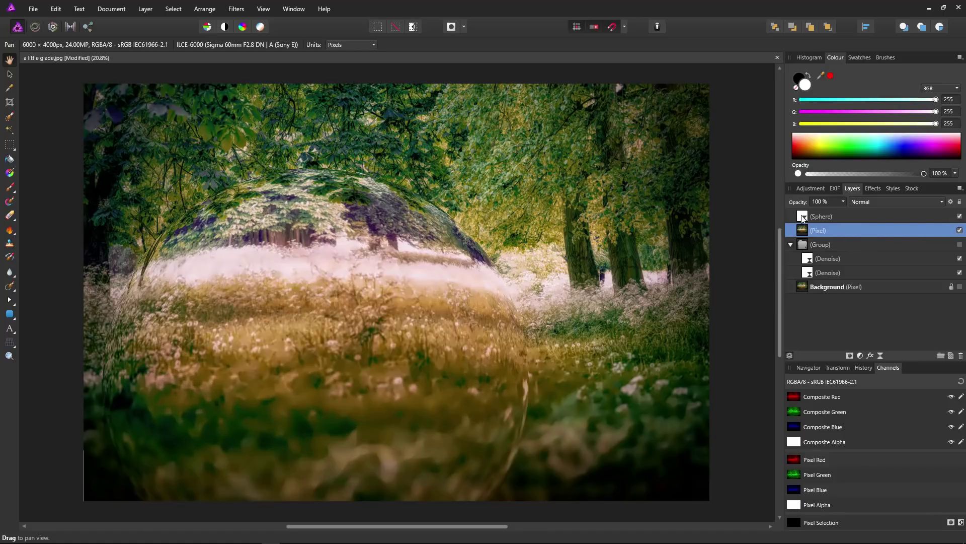
click(804, 218)
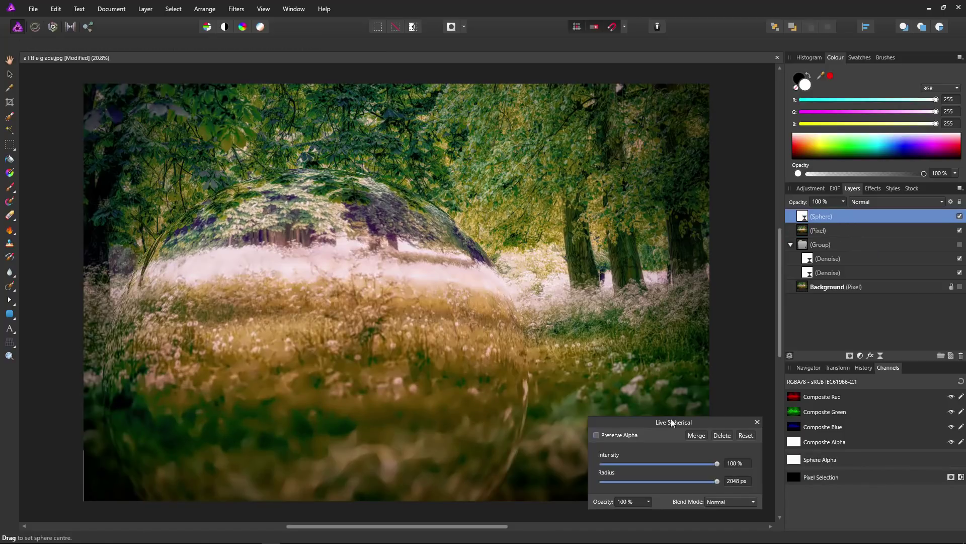
drag(341, 382, 696, 280)
drag(838, 295, 400, 286)
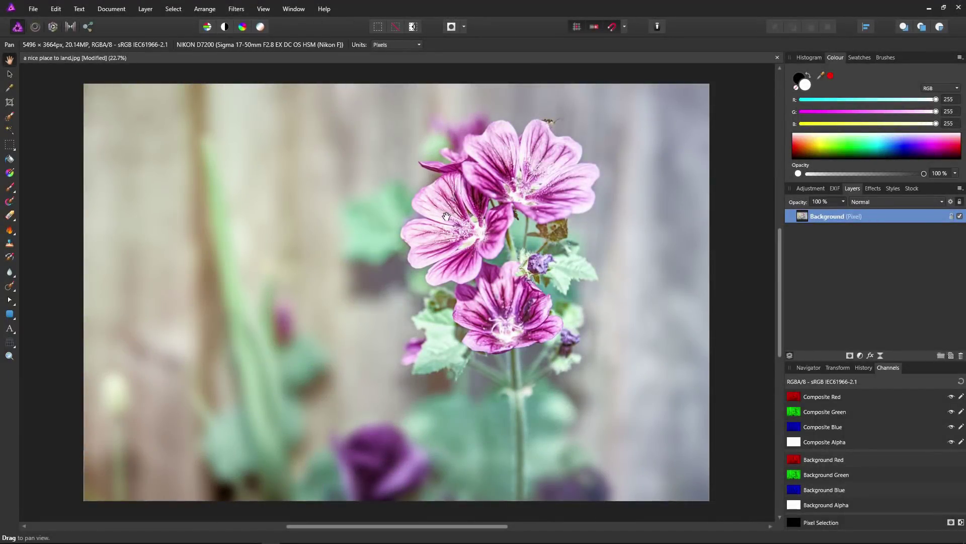
Step: Apply a Motion Blur filter with a 936.6 px radius and 213° rotation to the flower photo's Background layer
click(237, 10)
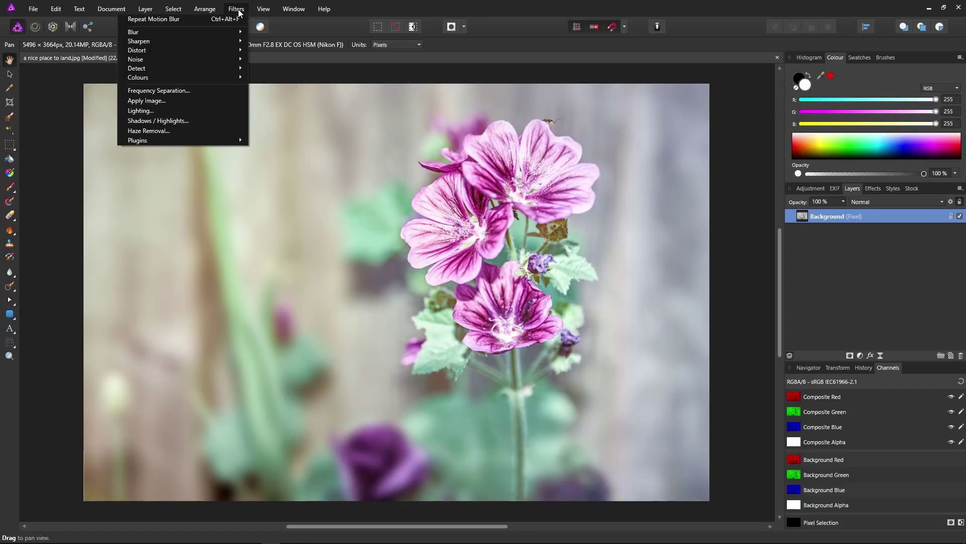
mouse_move(228, 32)
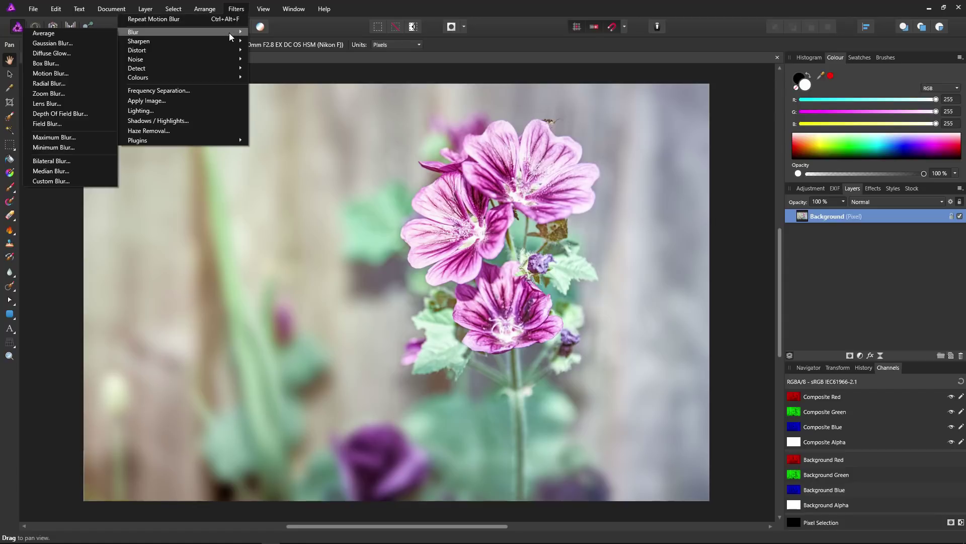
click(63, 71)
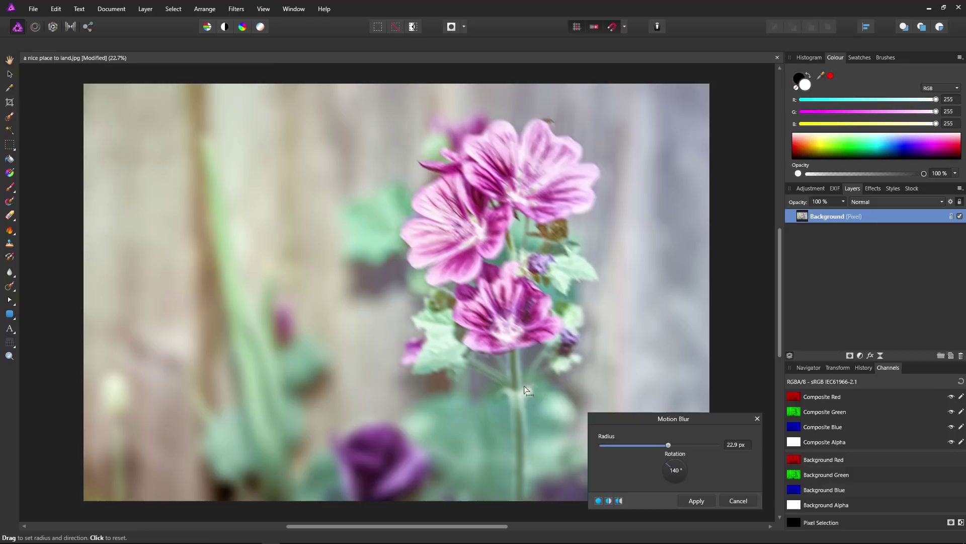
drag(667, 445, 720, 448)
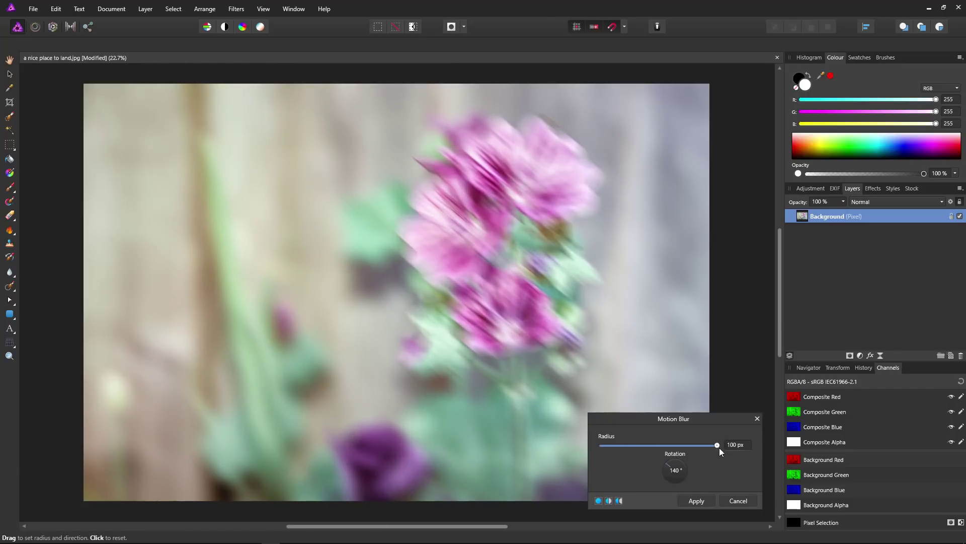
mouse_move(669, 465)
mouse_down()
mouse_move(678, 461)
mouse_move(684, 476)
mouse_move(669, 481)
mouse_move(675, 458)
mouse_move(667, 469)
mouse_up()
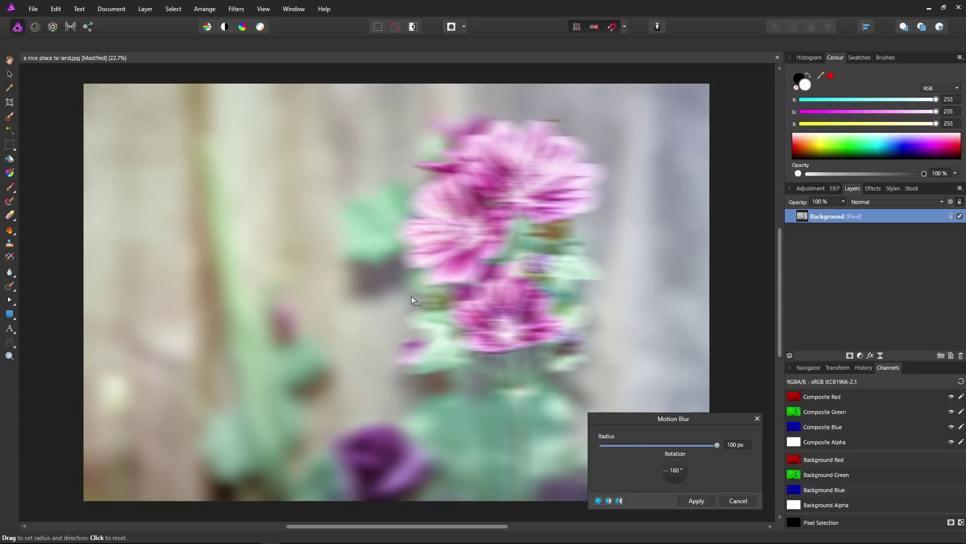
drag(415, 297, 500, 237)
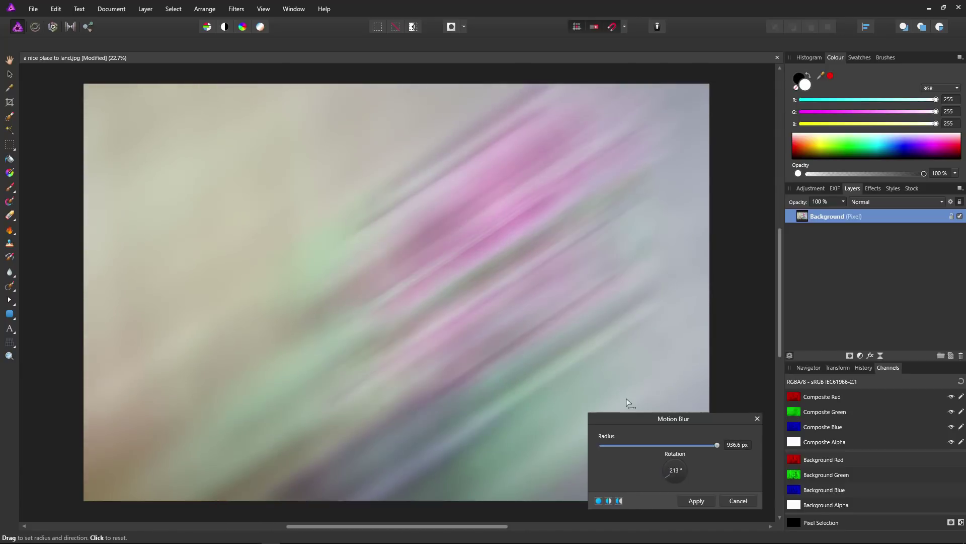
click(697, 501)
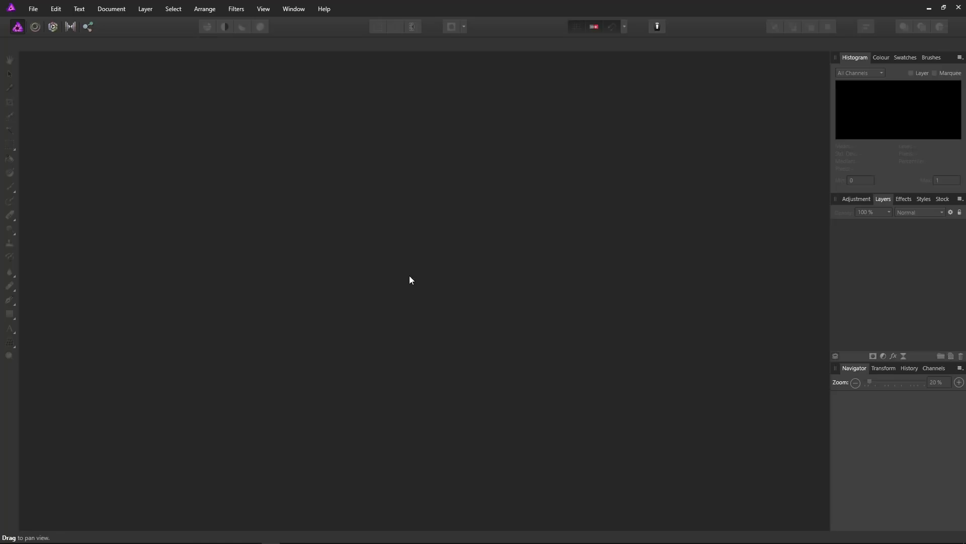
Step: Open the raw file fujifilm_x_t3_02.raf from the Resources folder
click(33, 8)
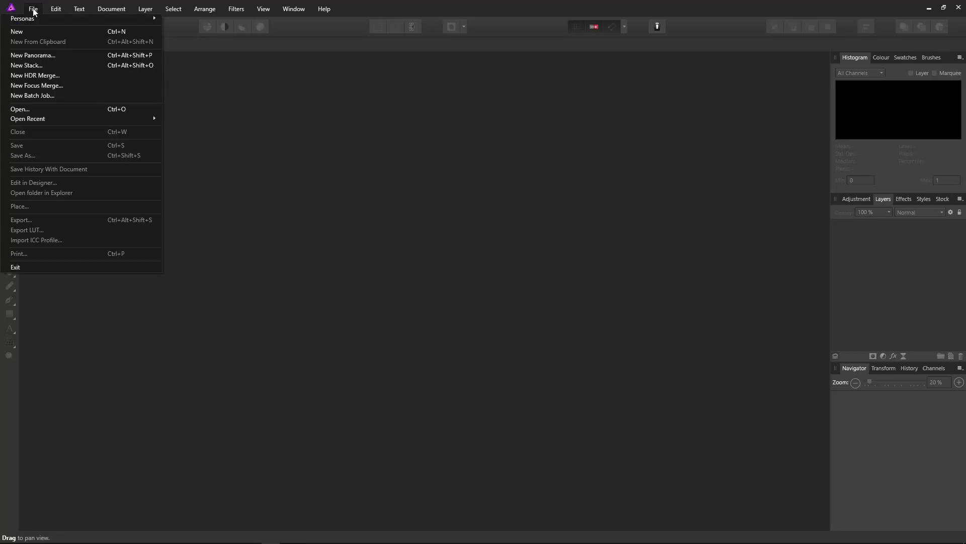
click(33, 109)
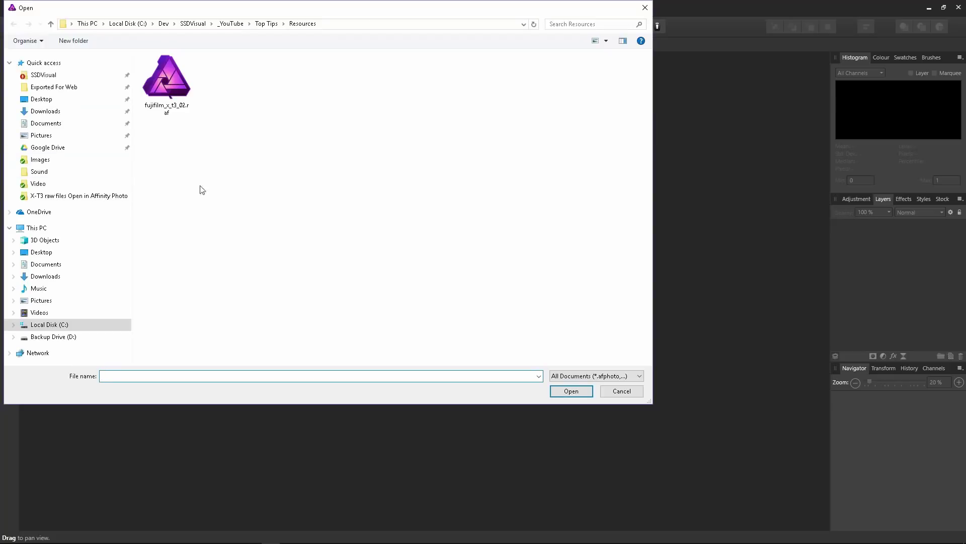
double_click(167, 84)
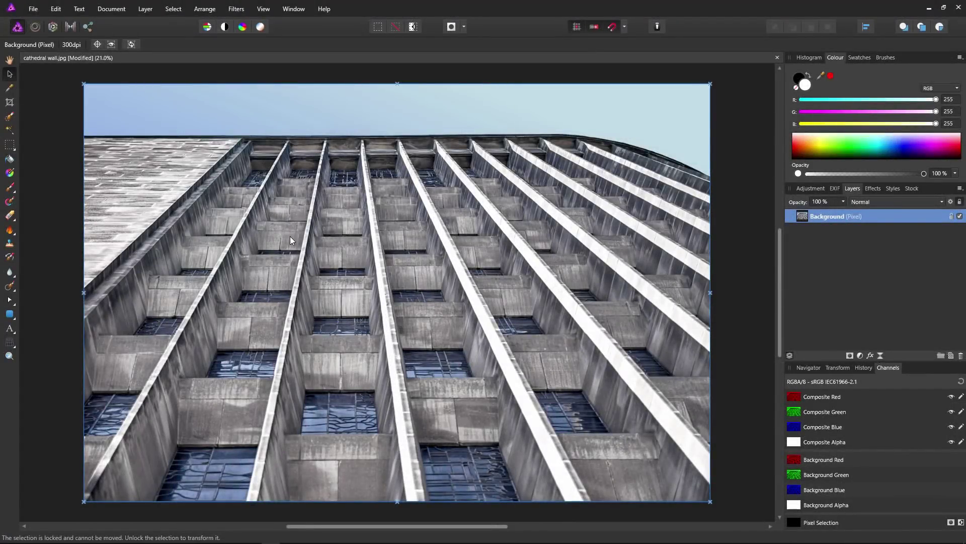
Step: Place the image "a picture of the abbey.jpg" over the upper left part of the cathedral wall photo
click(36, 13)
click(45, 204)
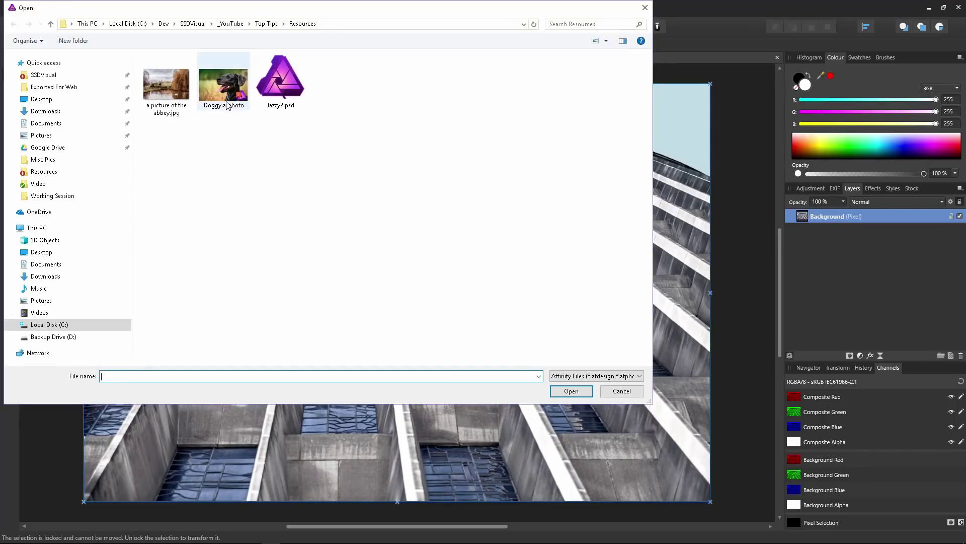
double_click(168, 86)
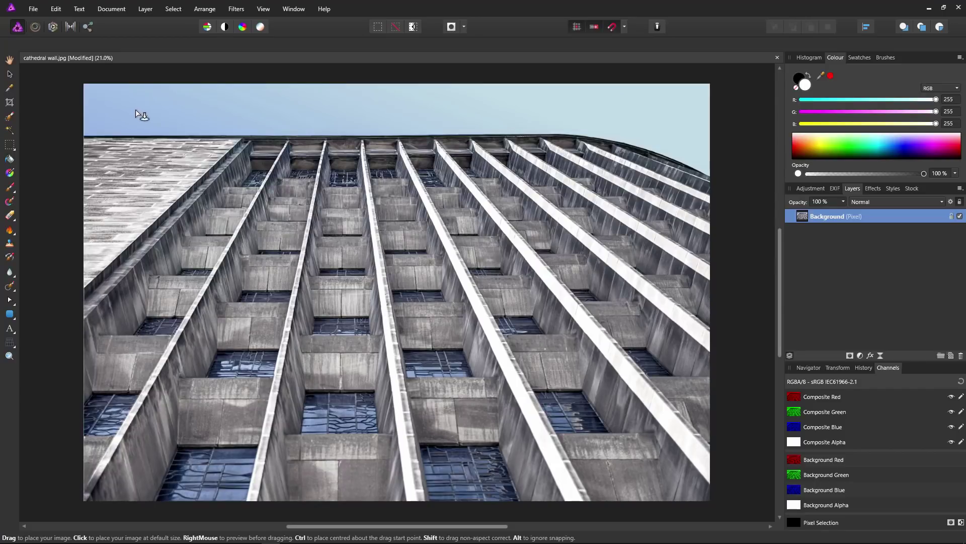
drag(135, 110, 424, 316)
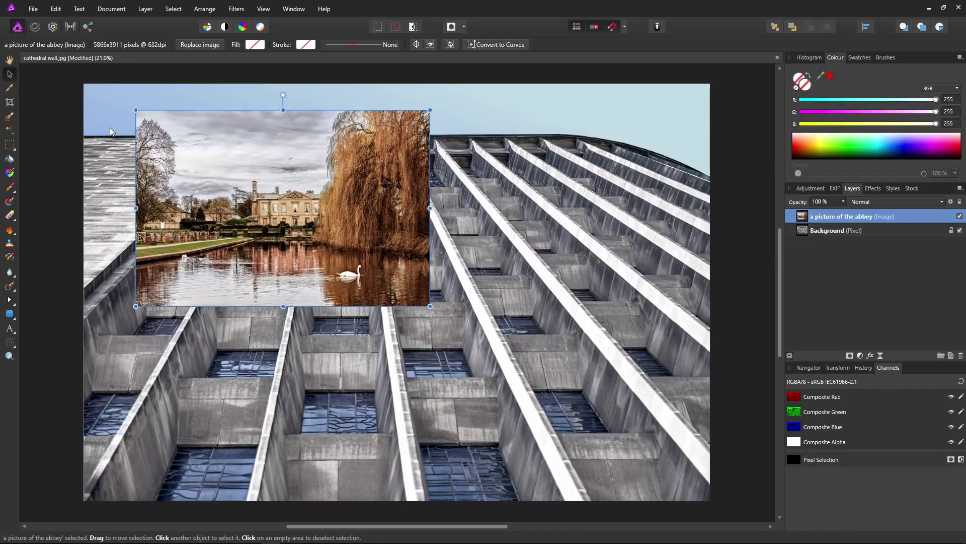
Step: Place Doggy.afphoto as an embedded document over the centre and right of the cathedral wall photo, overlapping the abbey picture
click(33, 9)
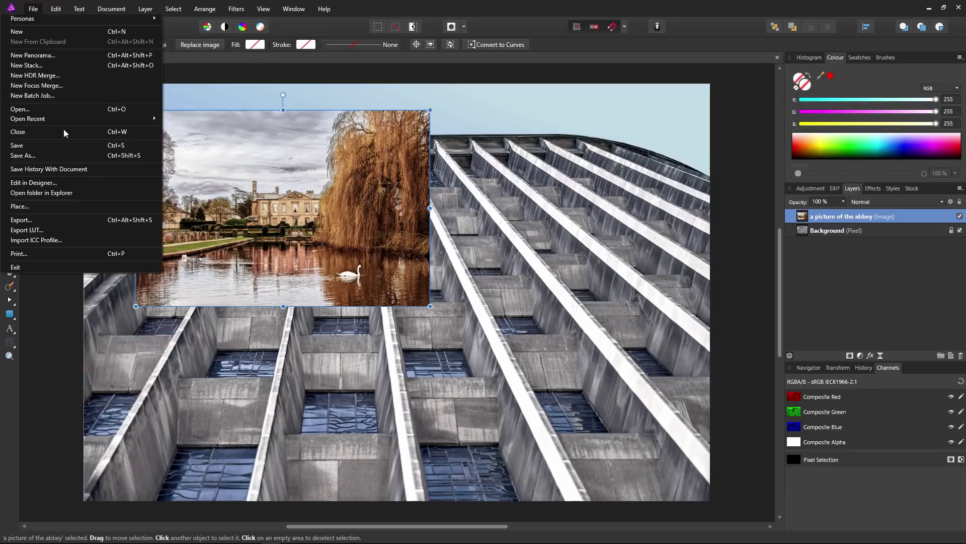
click(62, 204)
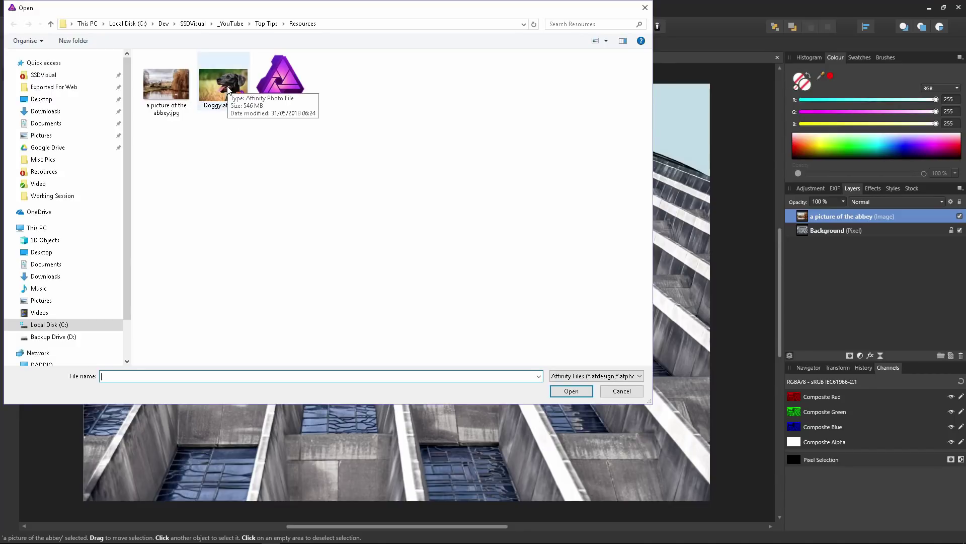
key(Escape)
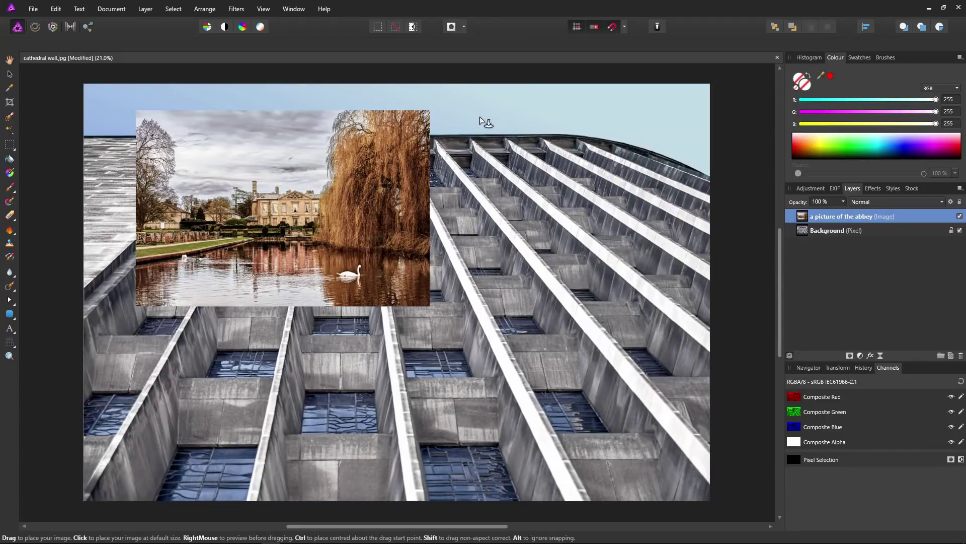
drag(239, 152, 651, 454)
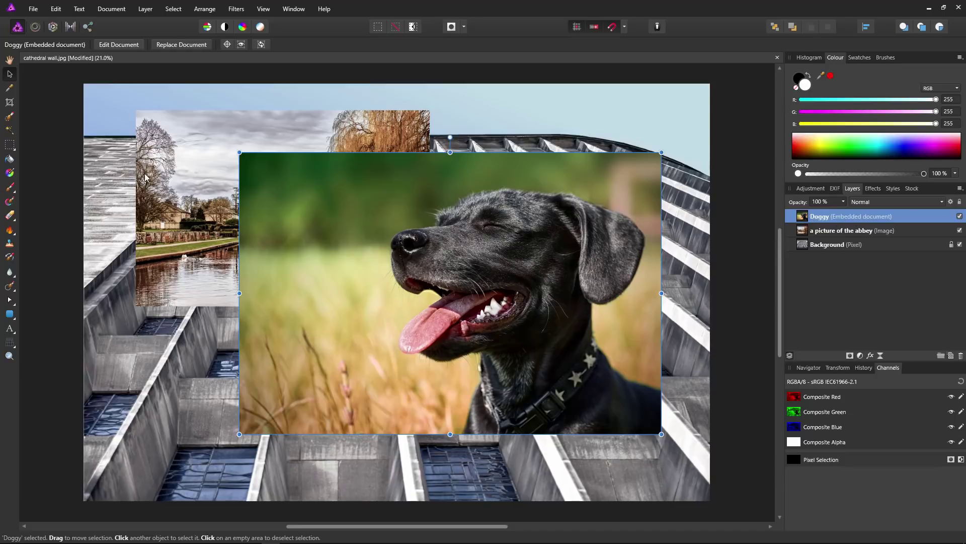
Step: Place Jazzy2.psd as an embedded document over the other pictures and adjust its position and size towards the photo's centre
click(33, 9)
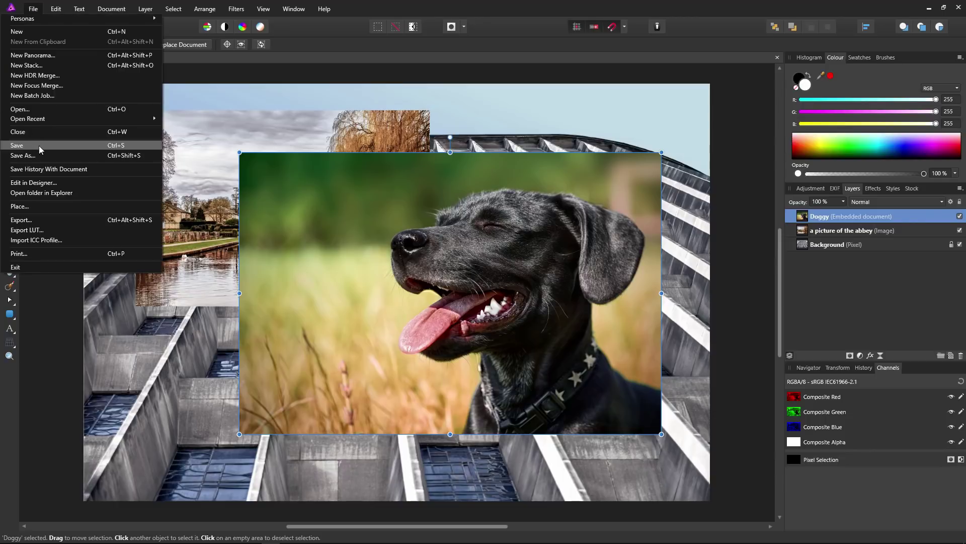
click(30, 208)
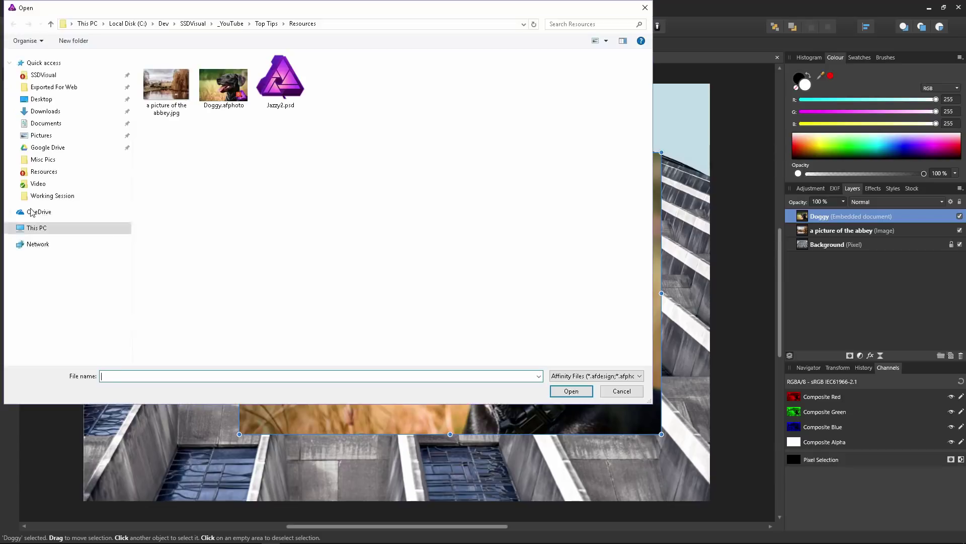
double_click(282, 91)
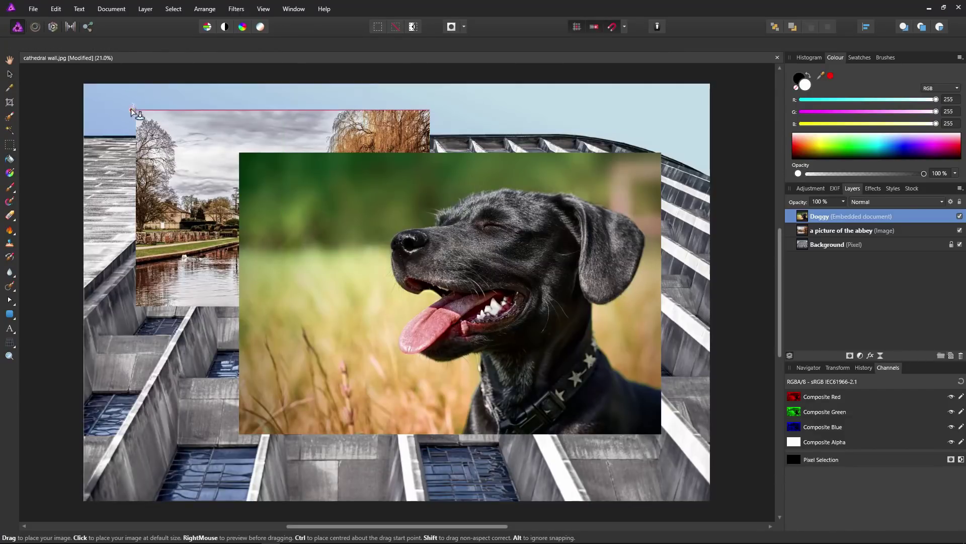
drag(111, 100, 481, 402)
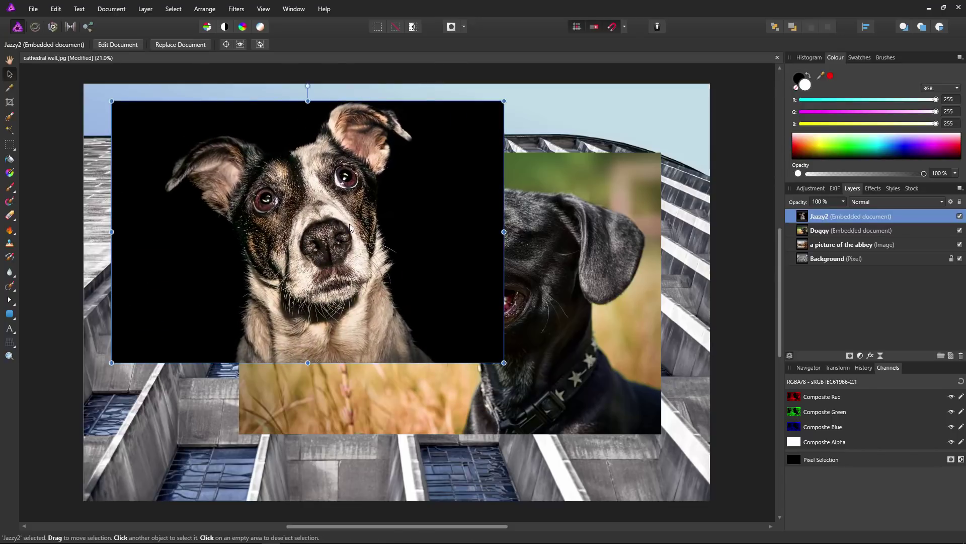
drag(213, 186, 331, 247)
drag(228, 162, 190, 135)
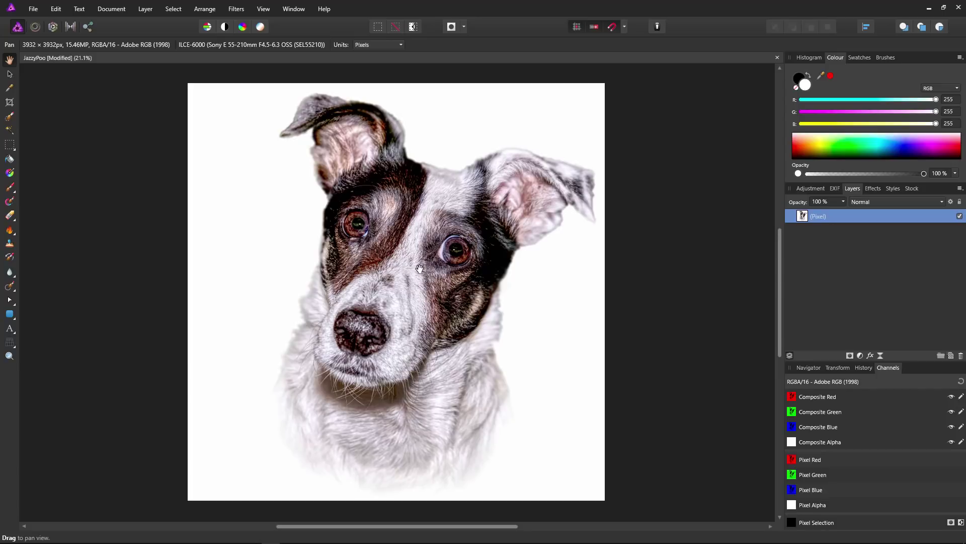
Step: Examine the dog portrait's eyes, nose and fur at several magnifications, finishing at 100% zoom
scroll(385, 260, down, 4)
scroll(387, 257, up, 5)
scroll(392, 253, down, 4)
scroll(394, 250, up, 3)
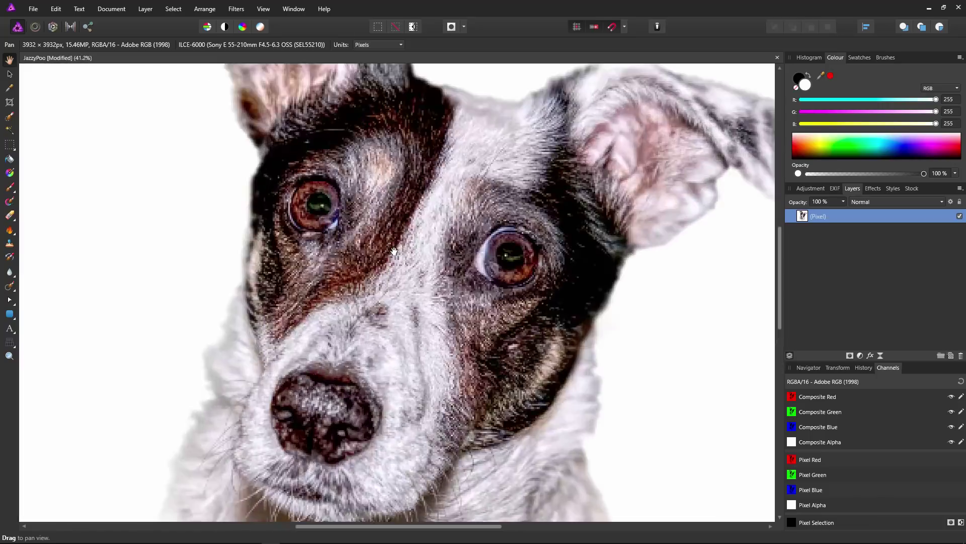
scroll(394, 251, up, 2)
scroll(395, 251, up, 1)
scroll(396, 250, down, 4)
scroll(396, 250, up, 5)
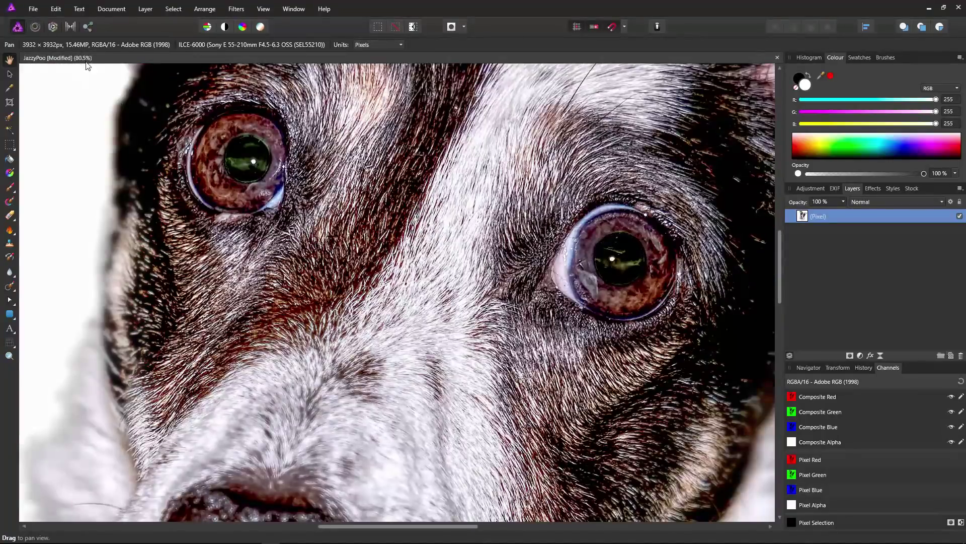
scroll(381, 221, down, 7)
scroll(383, 224, up, 3)
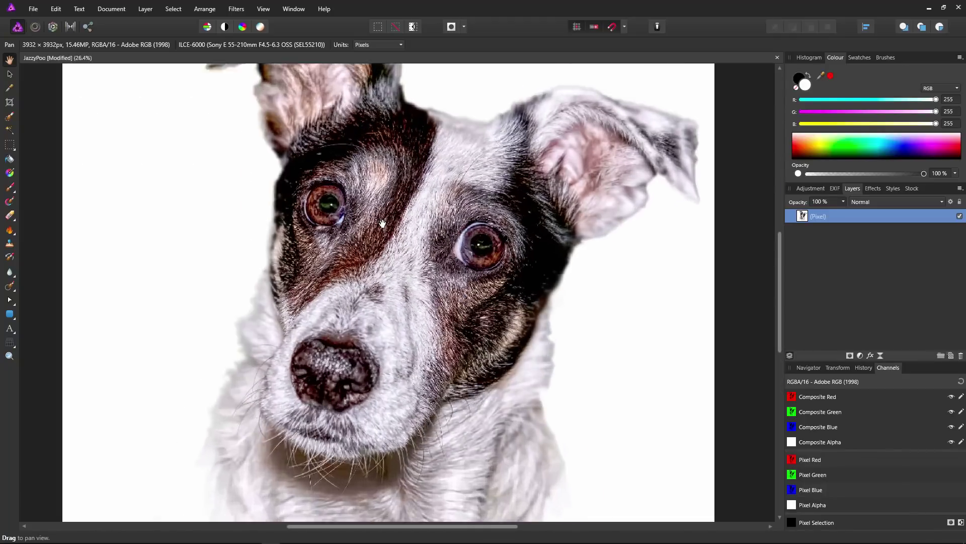
scroll(384, 223, down, 3)
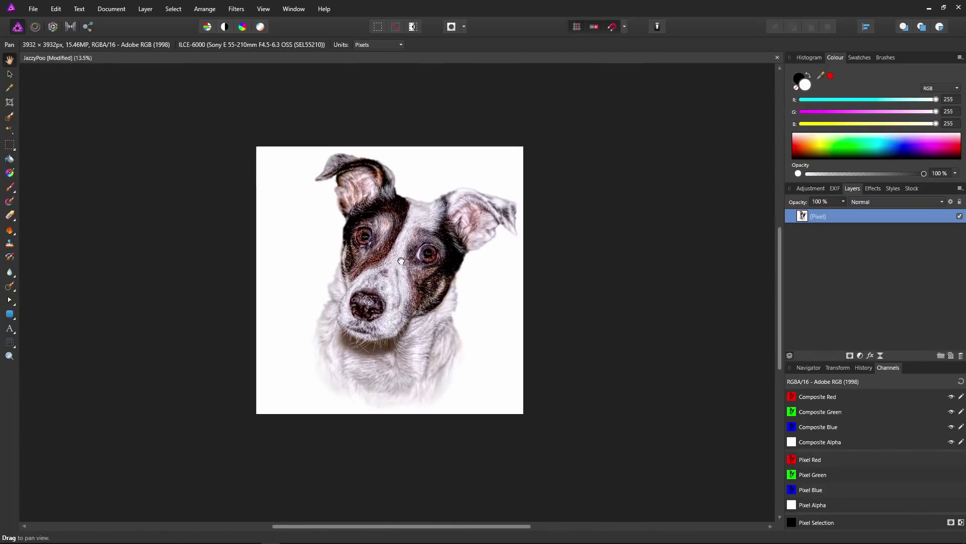
scroll(398, 246, up, 5)
scroll(398, 261, up, 2)
scroll(399, 261, down, 3)
scroll(399, 260, up, 1)
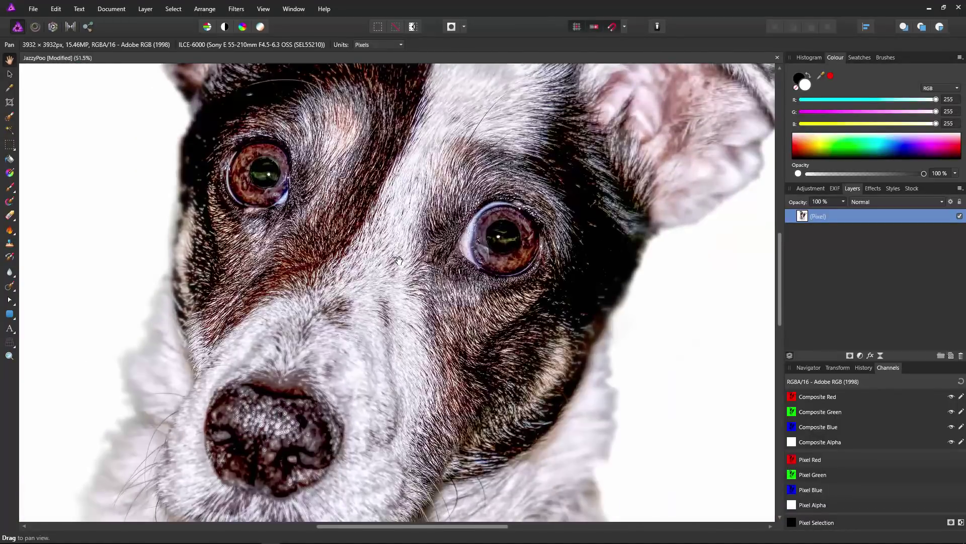
scroll(401, 257, up, 1)
scroll(402, 256, down, 5)
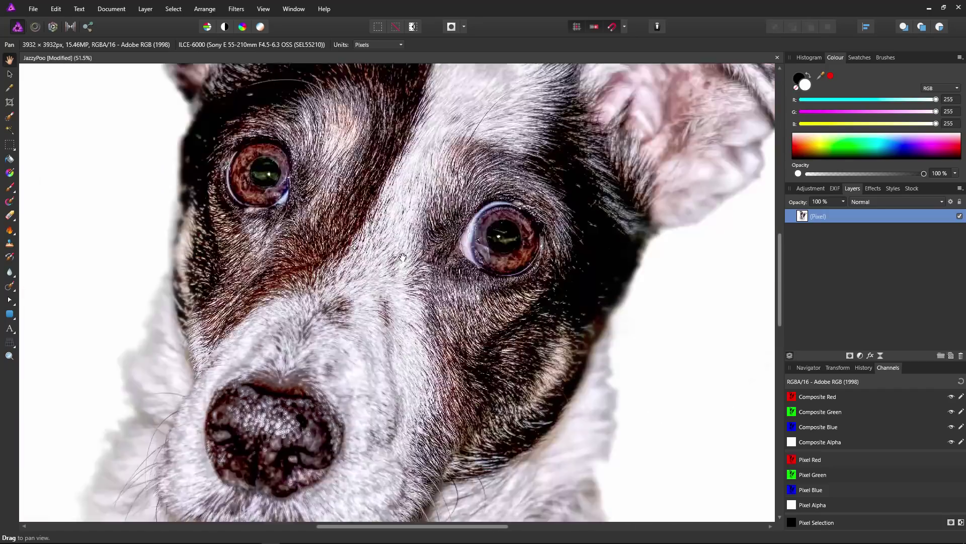
drag(404, 253, 410, 261)
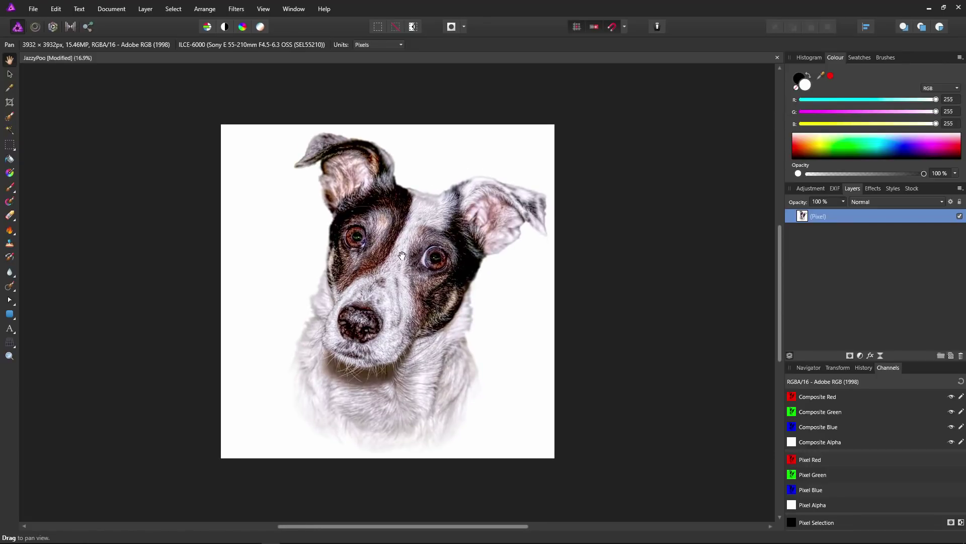
key(ctrl+1)
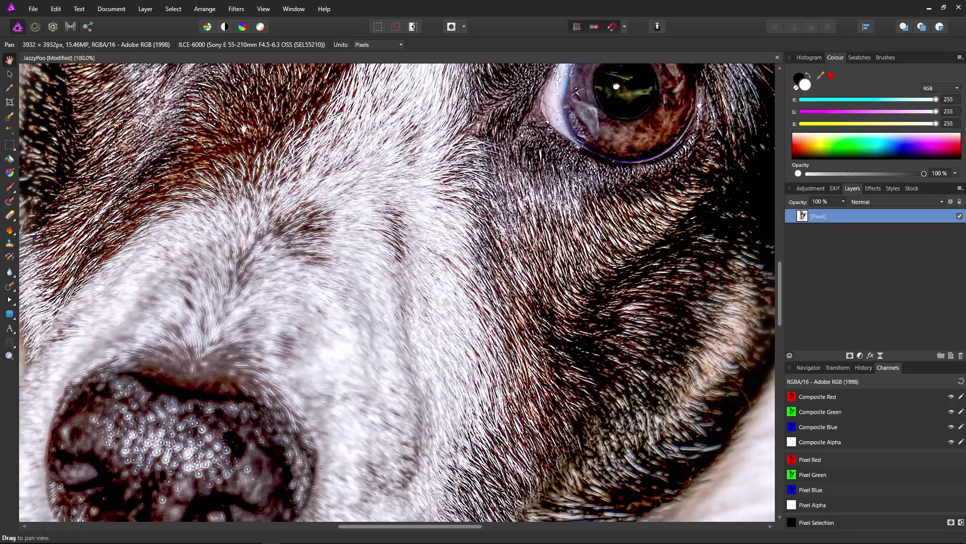
Step: Examine the dog's eye at 100%, 200%, 400% and 800% zoom and return to the whole picture
drag(256, 161, 133, 212)
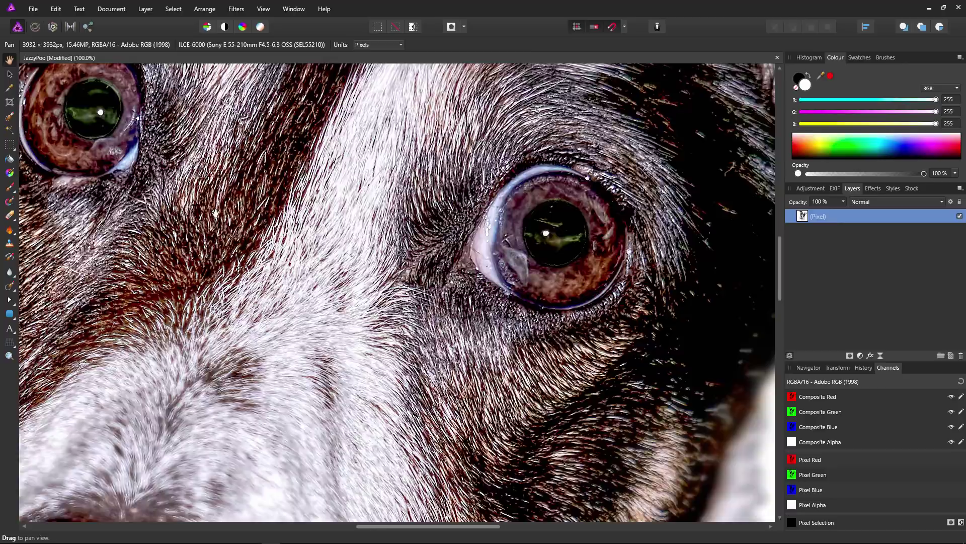
key(ctrl+2)
scroll(214, 201, up, 2)
scroll(214, 201, right, 4)
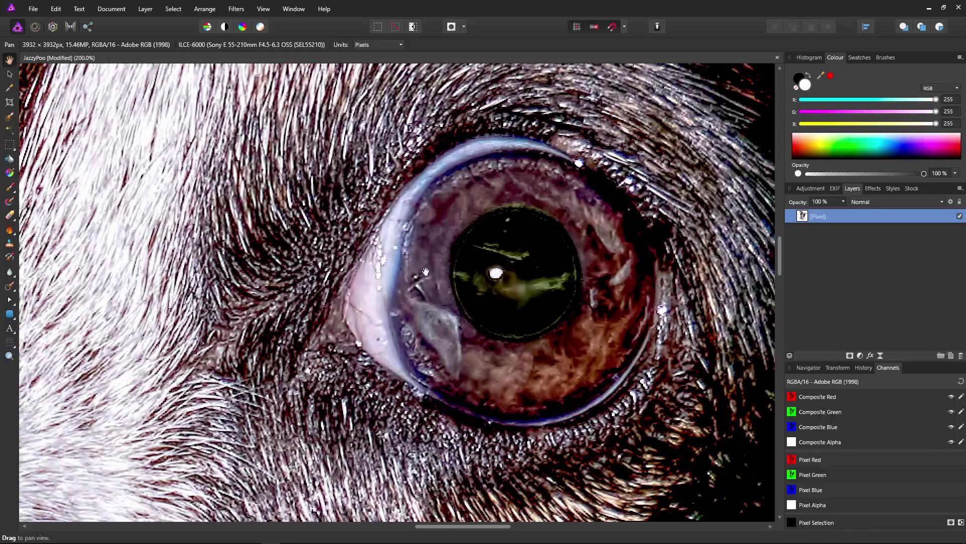
scroll(426, 271, up, 3)
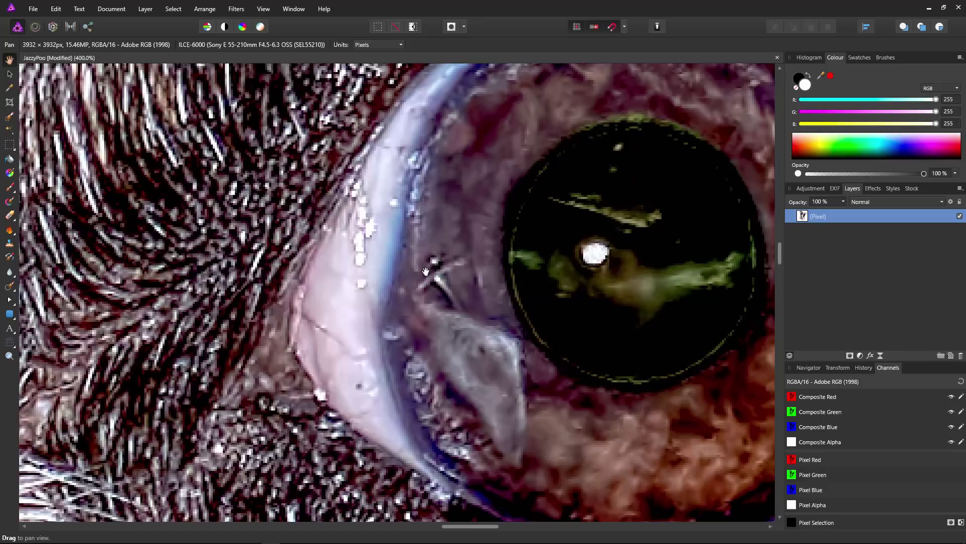
scroll(426, 272, up, 3)
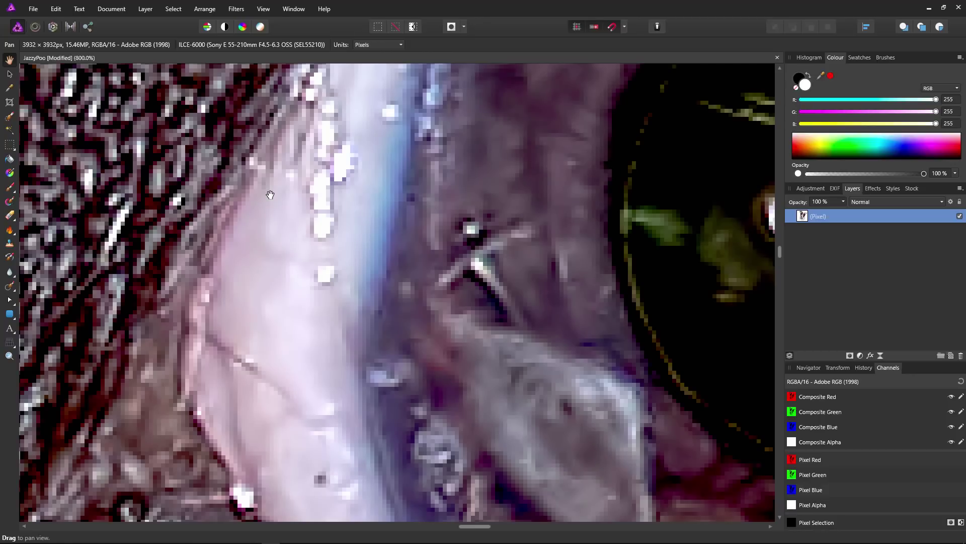
key(ctrl+0)
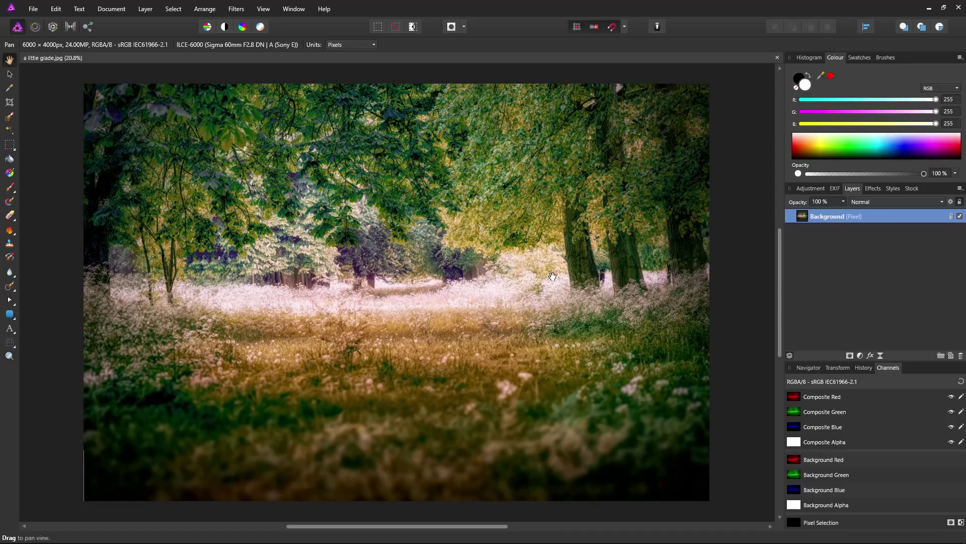
Step: Add a mask to the glade photo's Background layer and give it a radial gradient from the photo's centre to near its lower edge
click(851, 356)
click(790, 217)
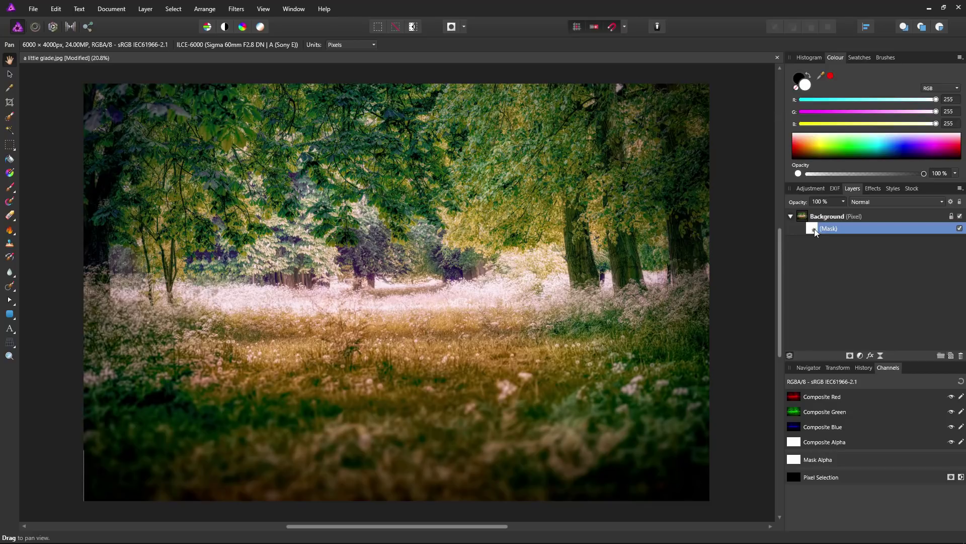
click(10, 173)
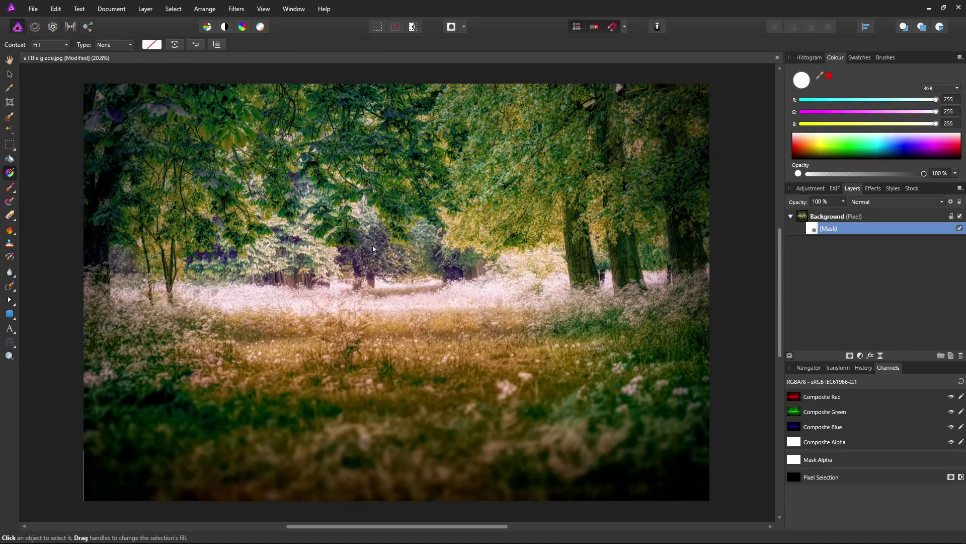
click(113, 46)
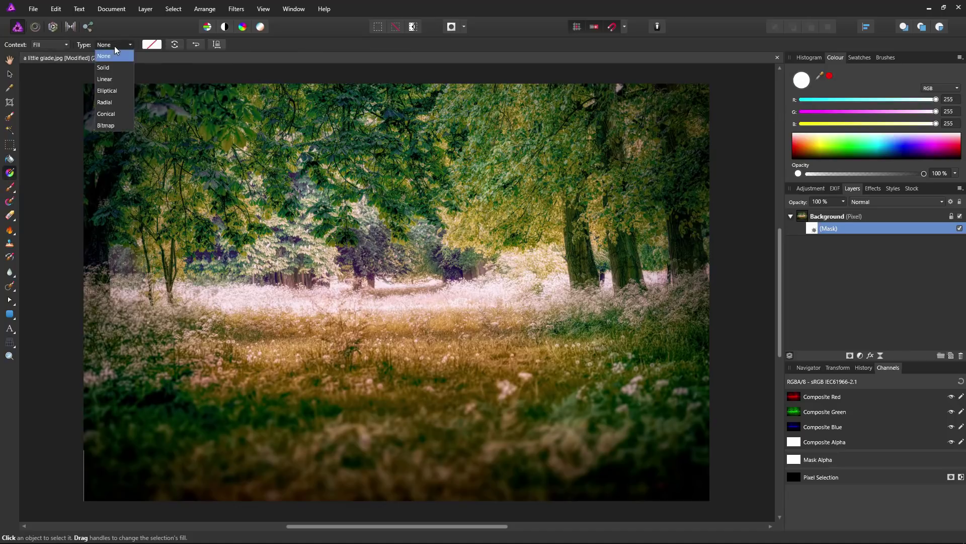
click(112, 102)
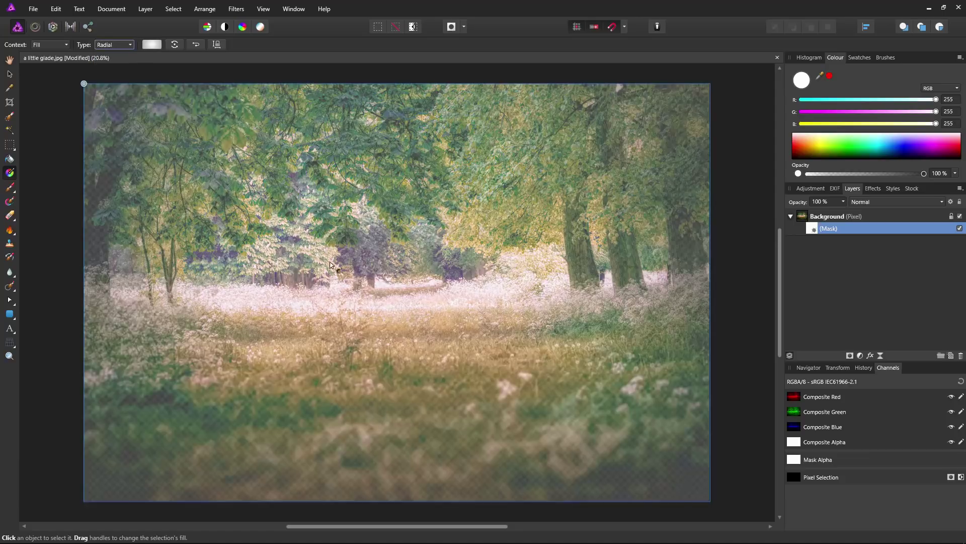
drag(405, 295, 398, 295)
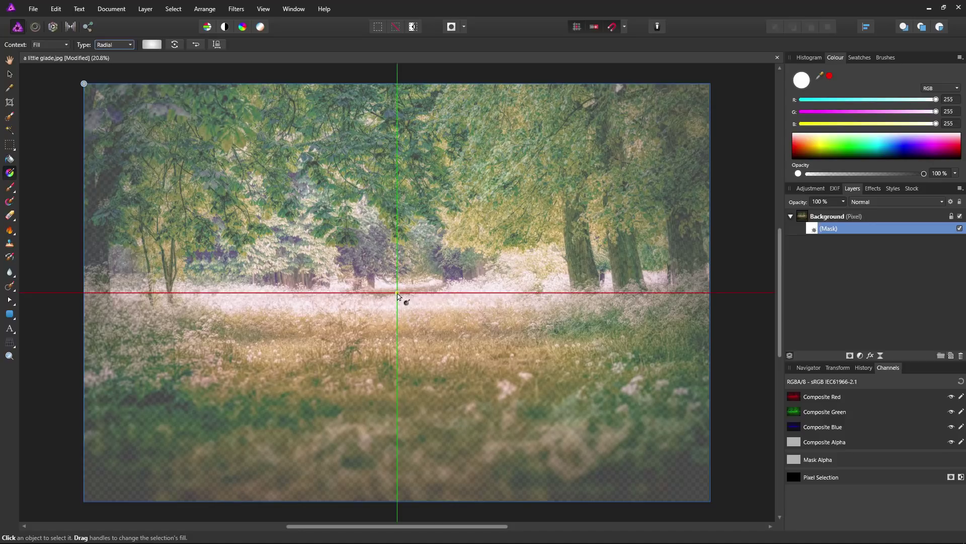
drag(399, 294, 402, 488)
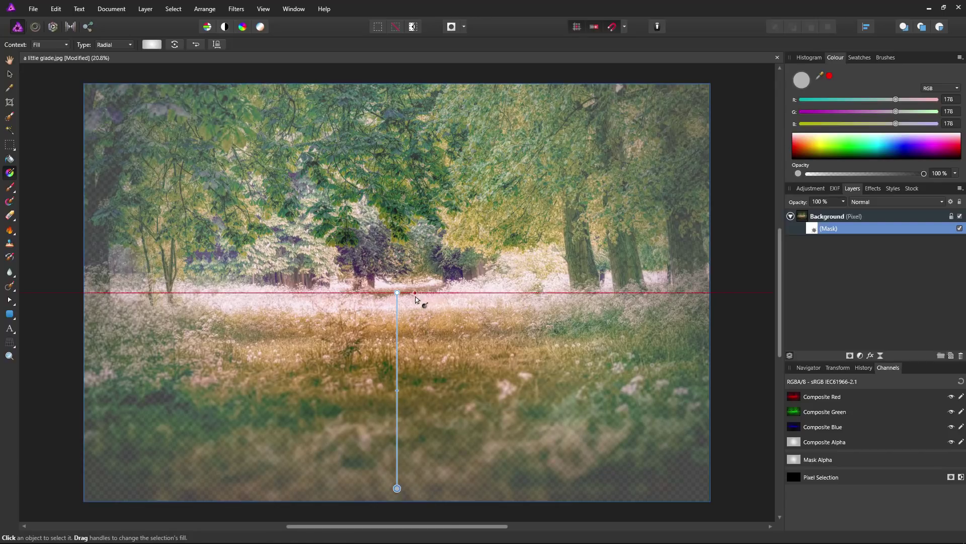
Step: Set the mask gradient's centre stop to white and its outer stop to black, and move the midpoint close to the outer stop
click(397, 291)
drag(802, 147, 789, 128)
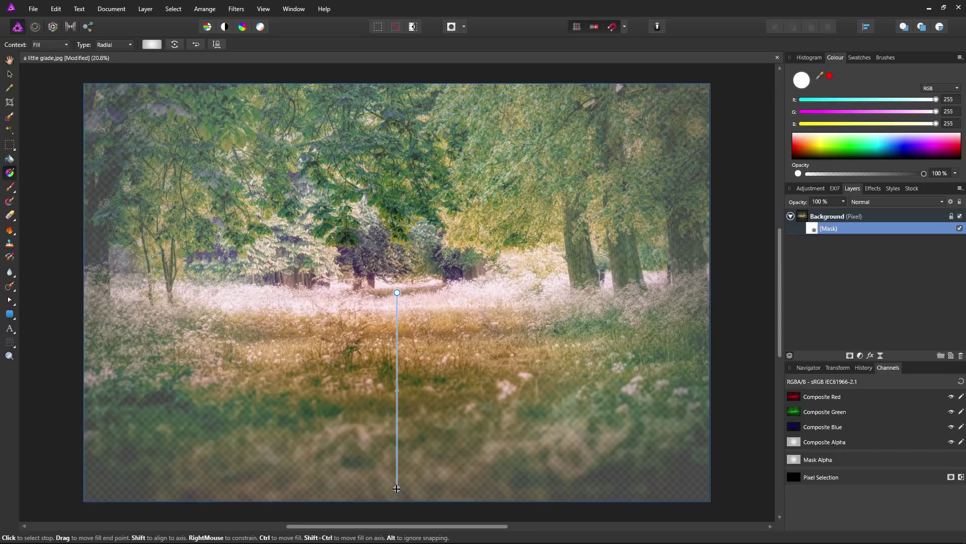
click(397, 488)
drag(800, 155, 793, 160)
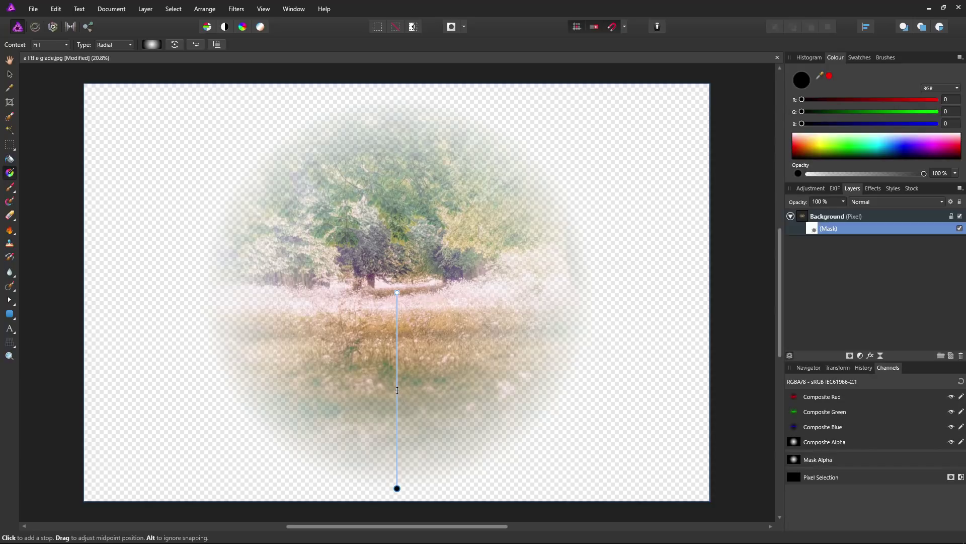
drag(398, 393, 399, 475)
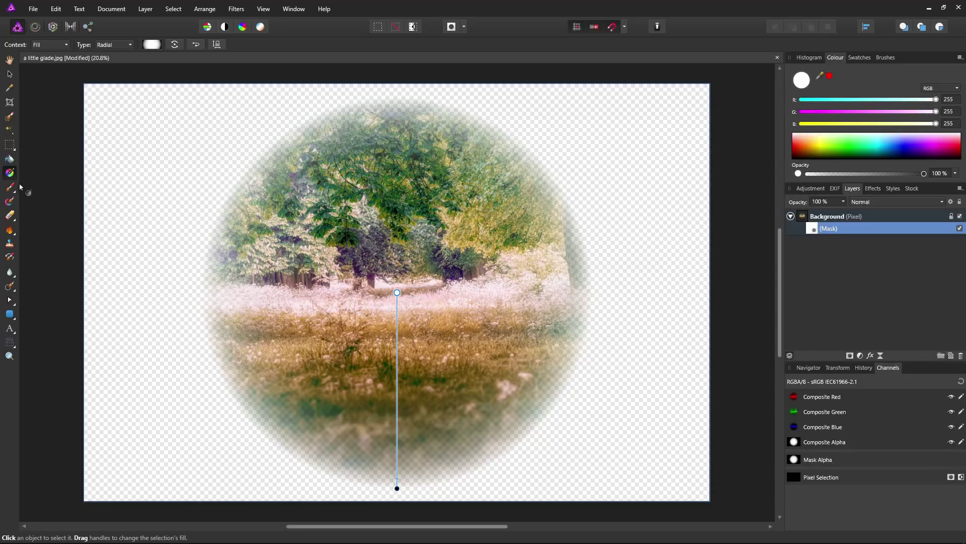
Step: Place a new fill layer beneath the masked Background layer and colour it black
click(144, 11)
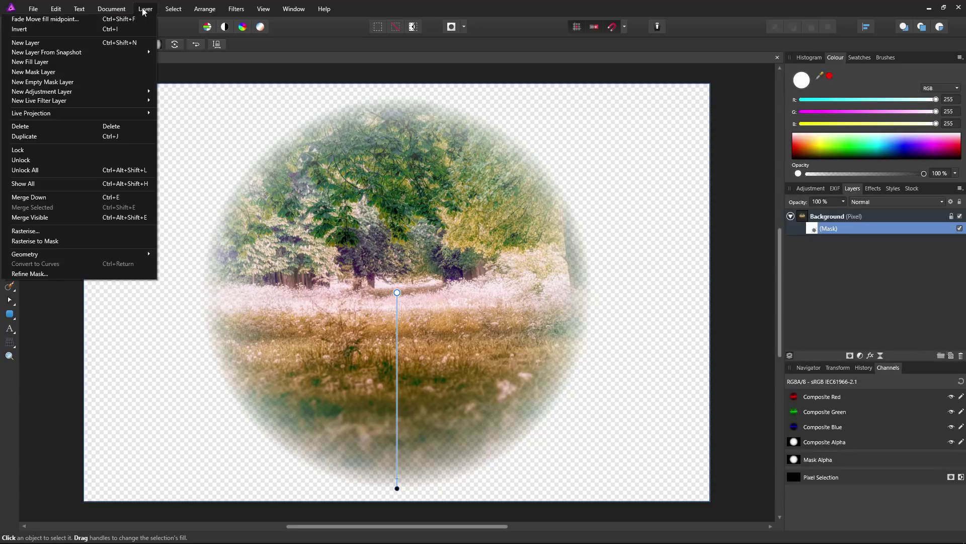
click(98, 62)
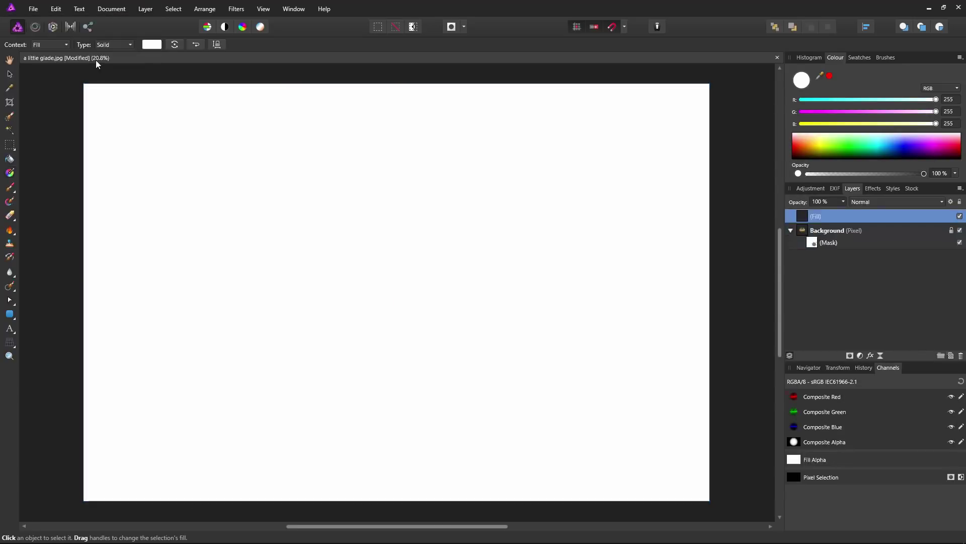
drag(811, 226, 828, 274)
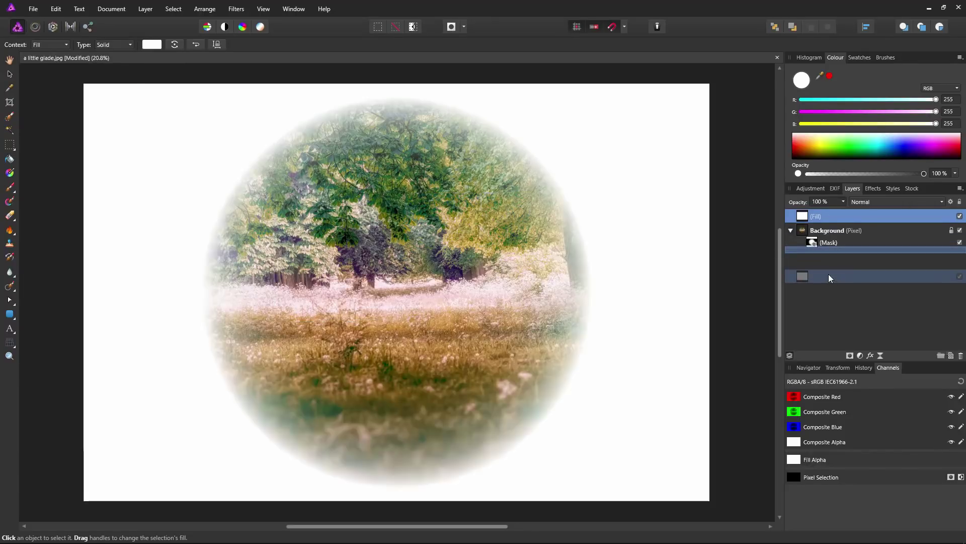
drag(813, 141, 793, 160)
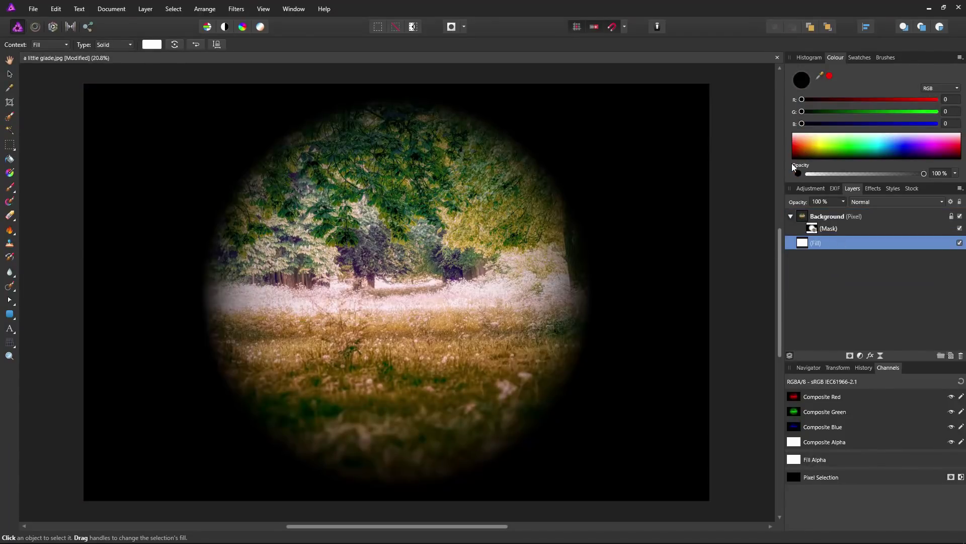
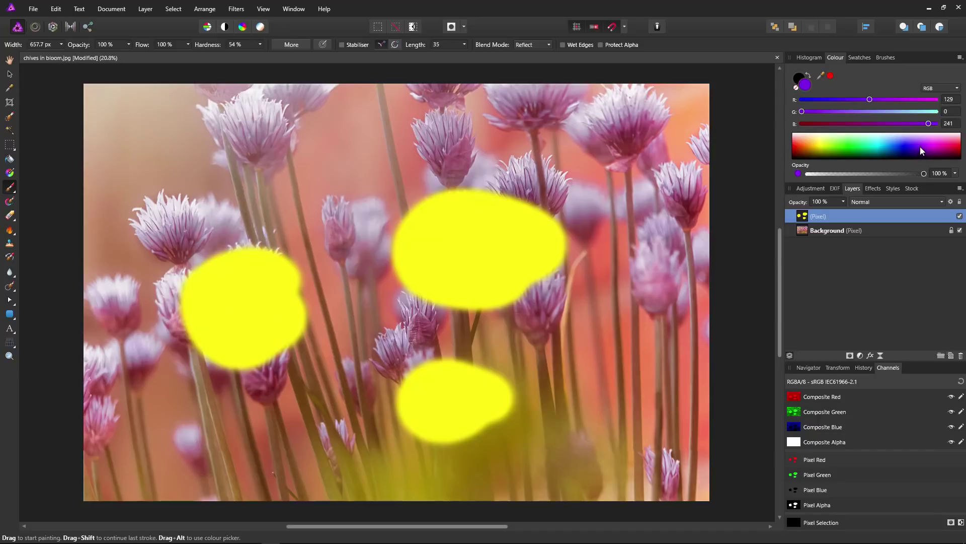
Step: Paint four purple spots on the chives photo's pixel layer: two at the upper left, one at the upper right and one at the lower left
drag(574, 175, 607, 149)
drag(289, 147, 295, 155)
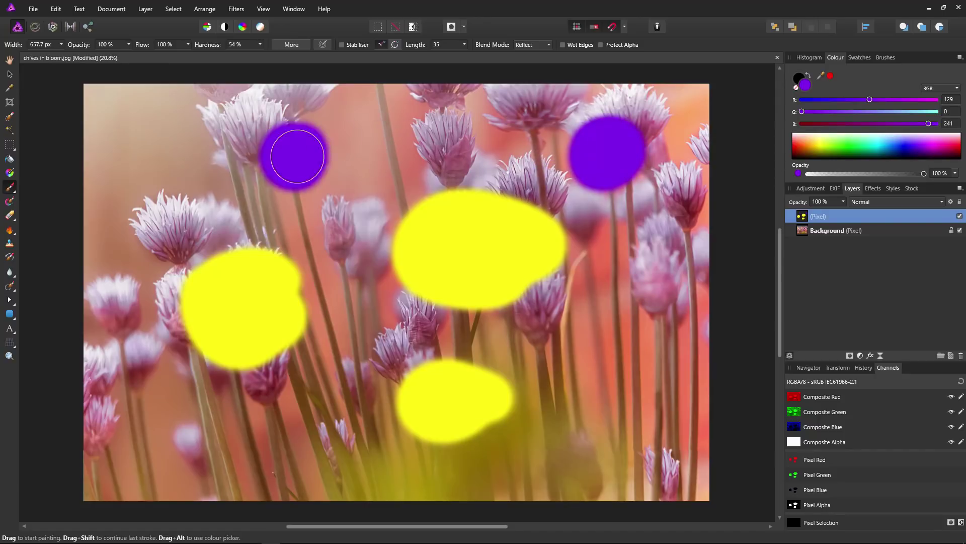
click(154, 159)
drag(153, 426, 155, 426)
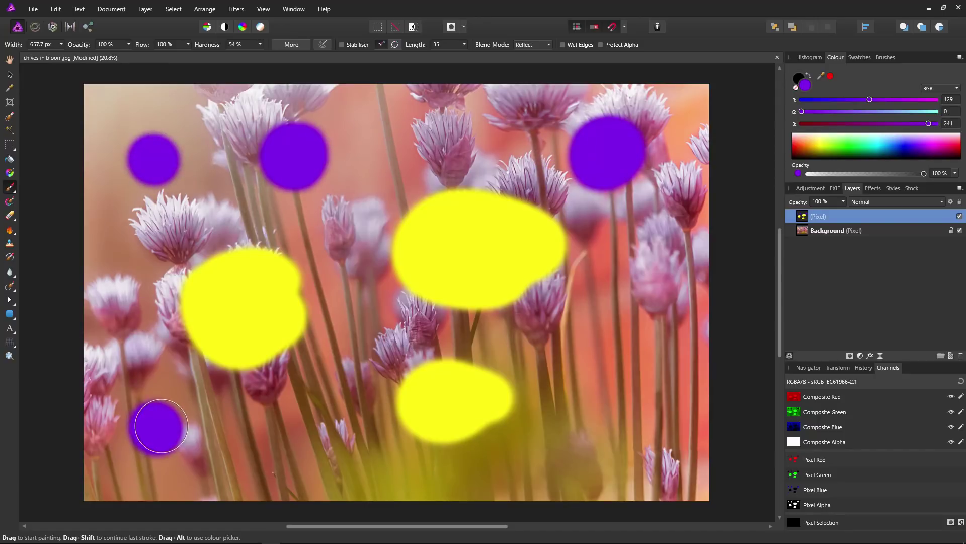
click(407, 382)
click(489, 318)
key(ctrl+z)
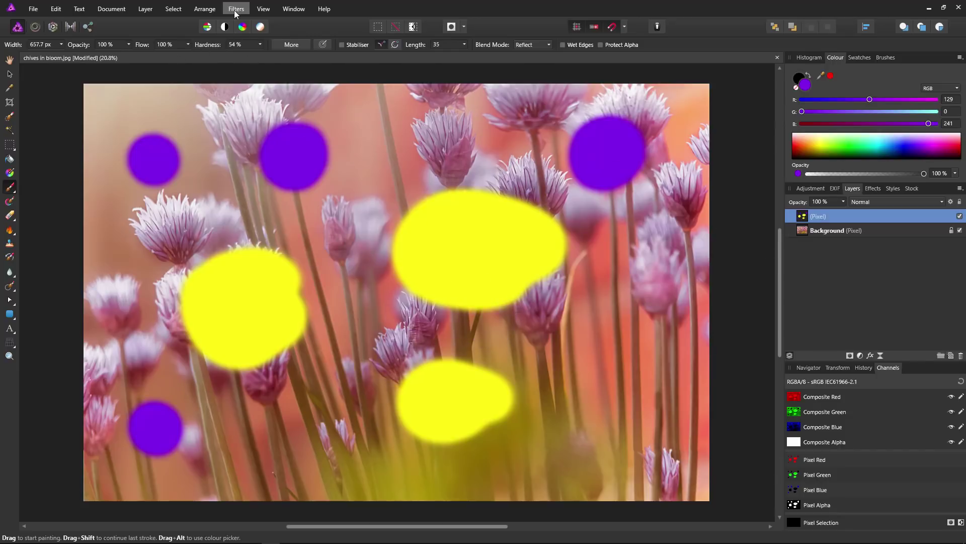
Step: Create a selection from the painted pixel layer and delete that layer
click(177, 9)
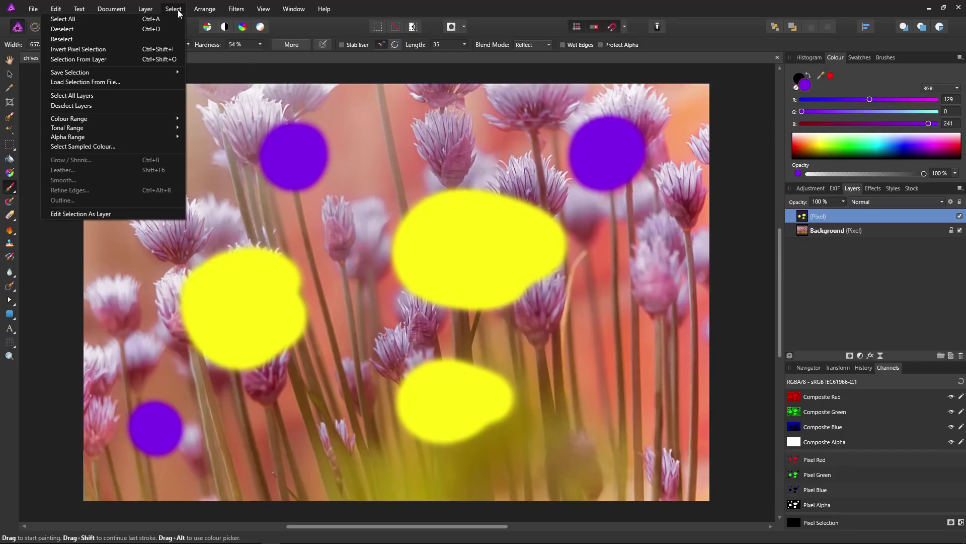
click(153, 58)
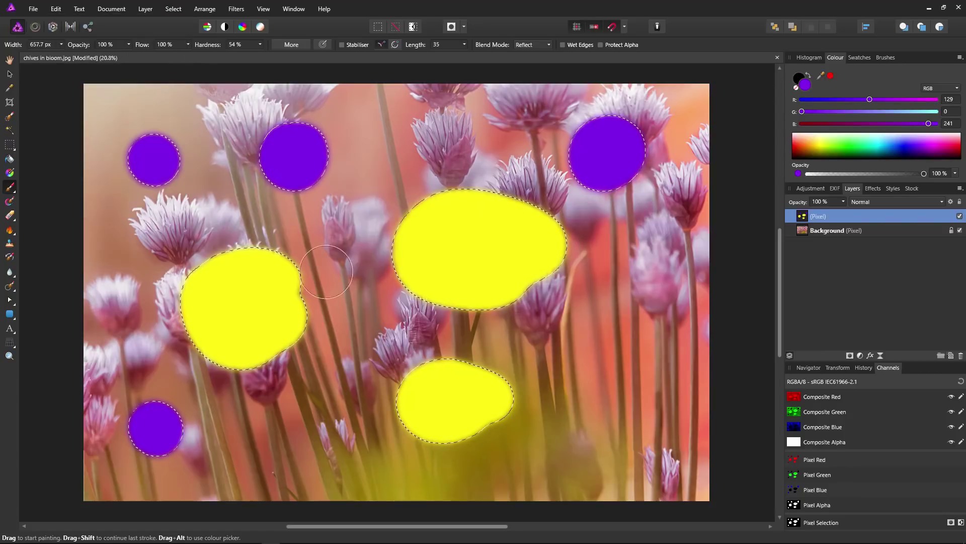
click(252, 264)
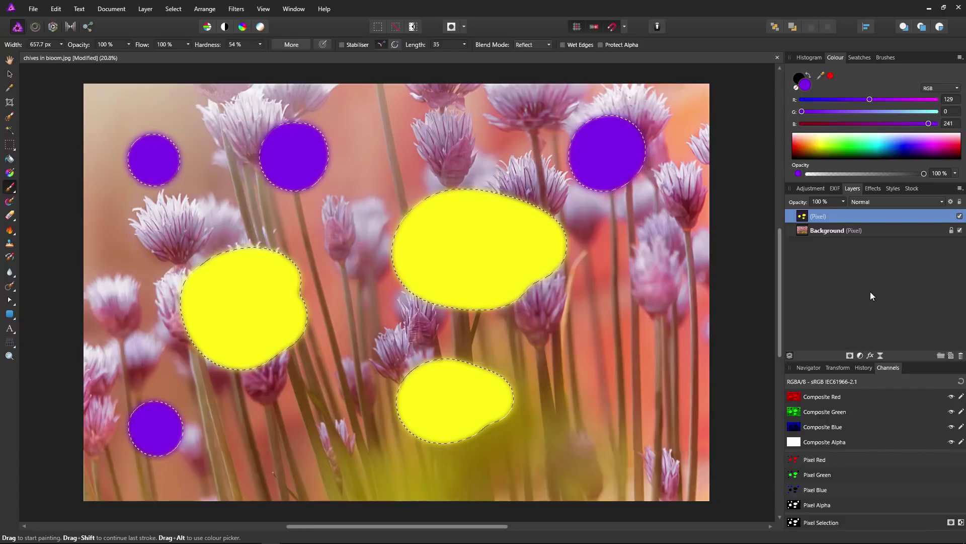
right_click(829, 219)
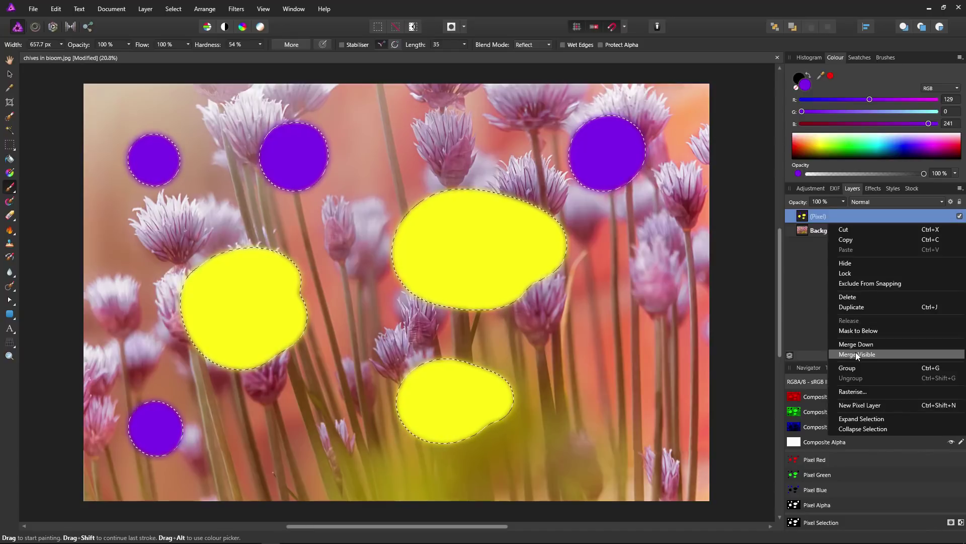
click(851, 297)
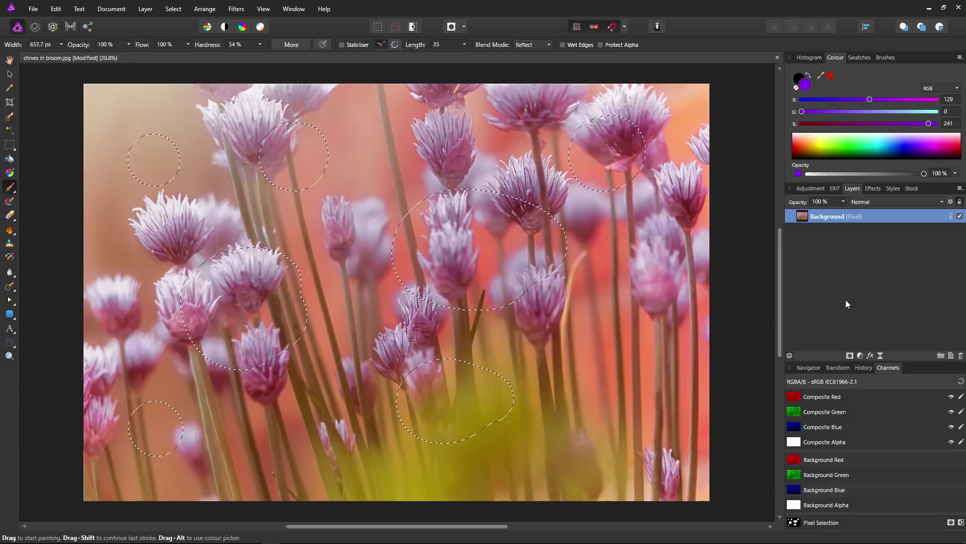
Step: Add a Brightness / Contrast adjustment to the selected areas with the brightness at 100%
click(860, 355)
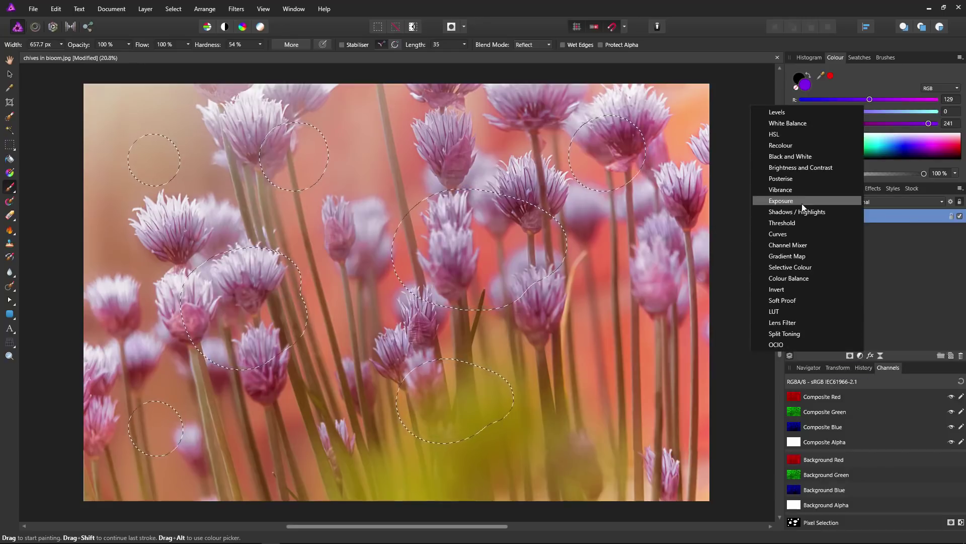
click(798, 168)
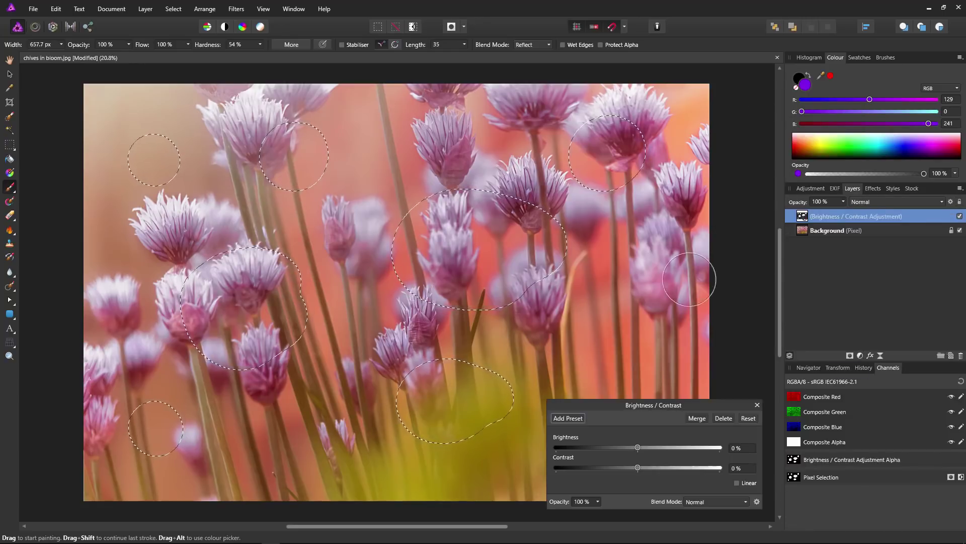
drag(638, 447, 710, 446)
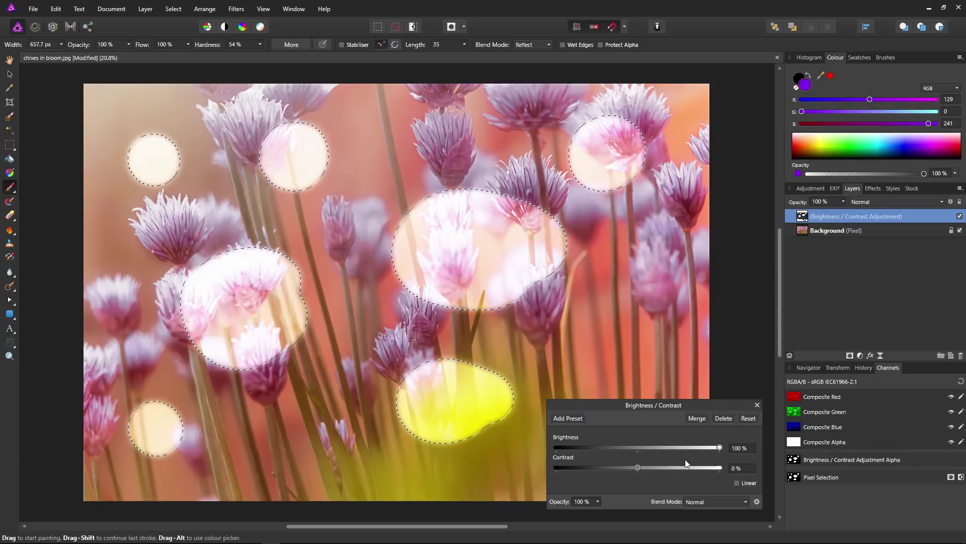
click(758, 405)
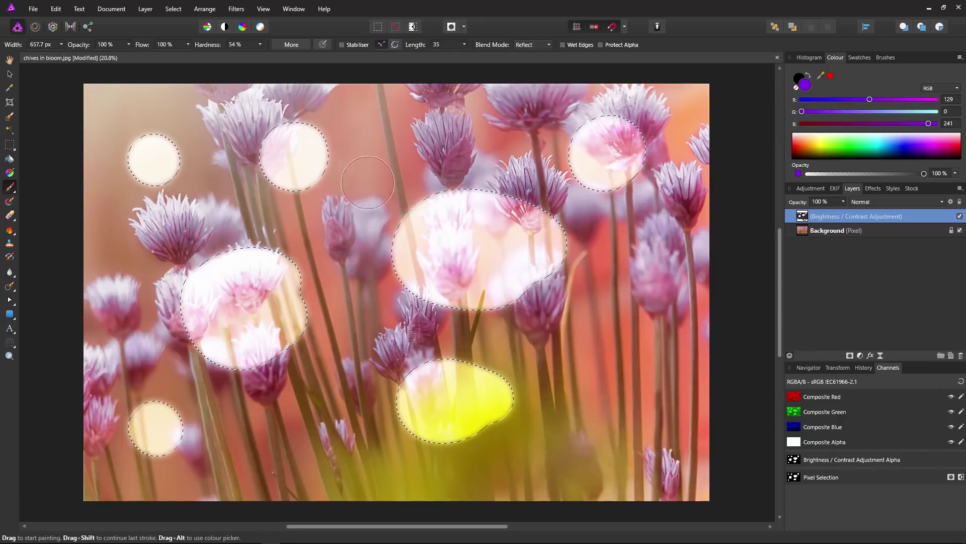
Step: Clear the selection and brush away parts of the brightness adjustment on the spots near the photo's centre
click(396, 28)
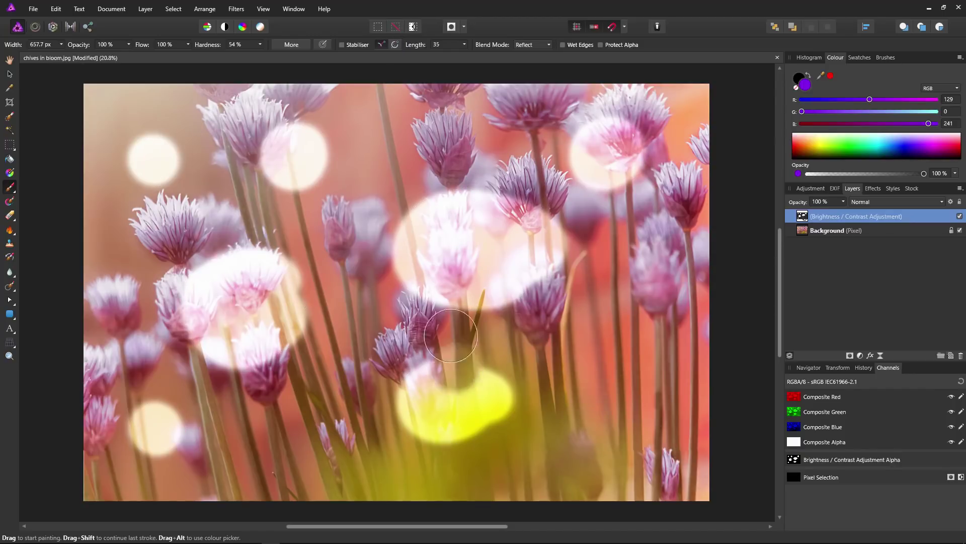
click(456, 280)
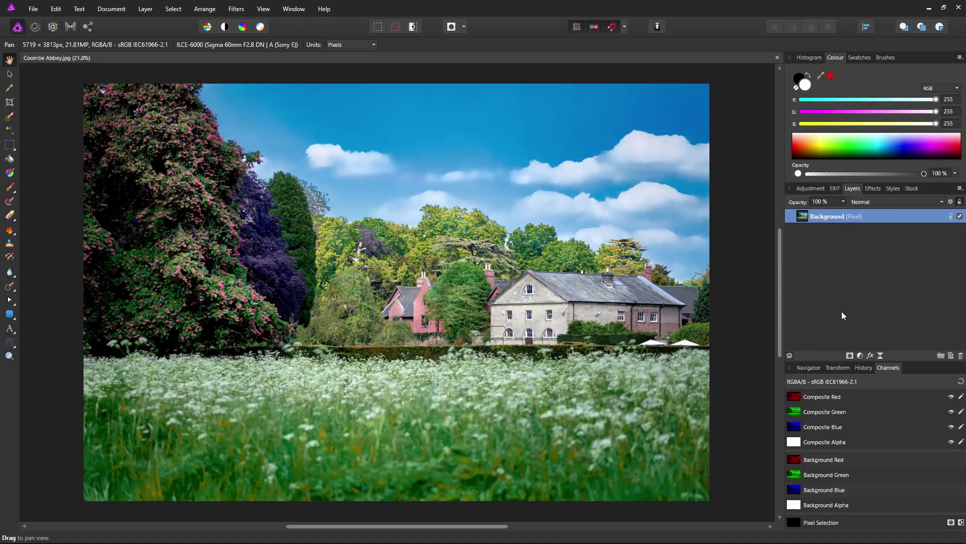
Step: Add a Shadows / Highlights adjustment above the Coombe Abbey photo, raising the highlights to 46% and lowering the shadows to about -70%
click(861, 356)
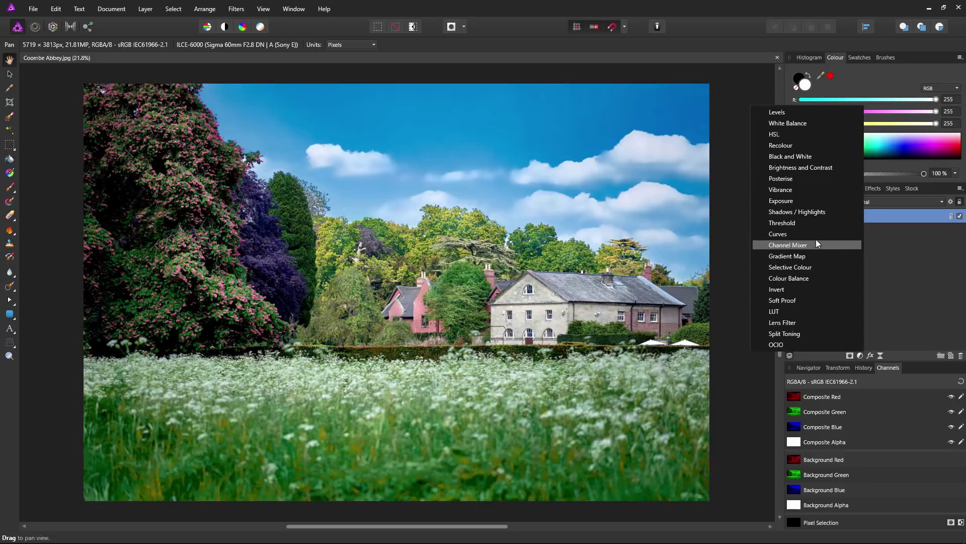
click(815, 212)
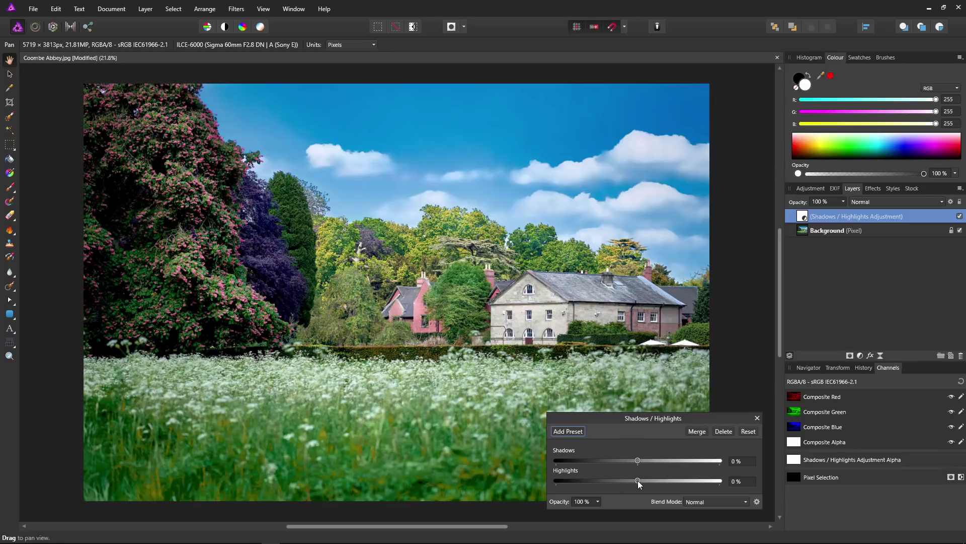
mouse_move(639, 480)
mouse_down()
mouse_move(668, 487)
mouse_move(653, 484)
mouse_up()
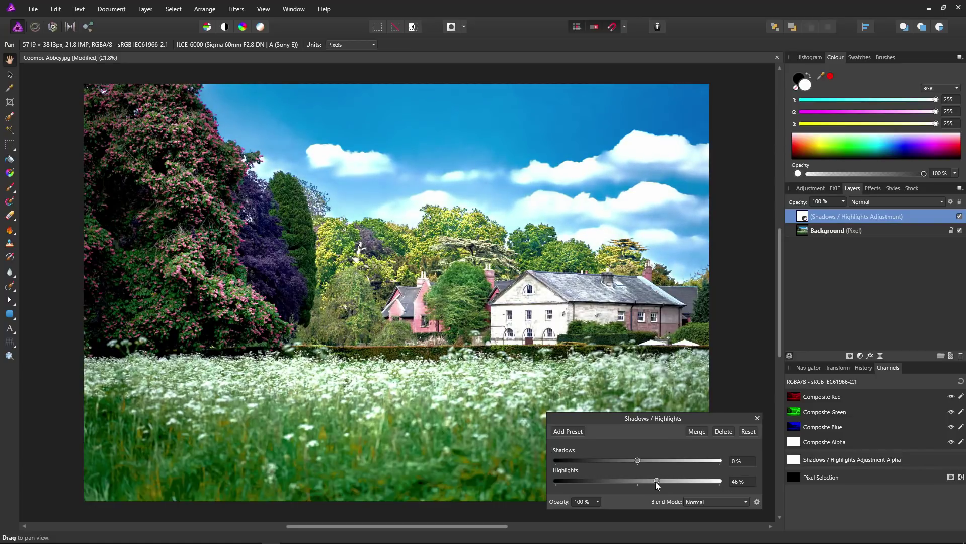
drag(637, 461, 624, 462)
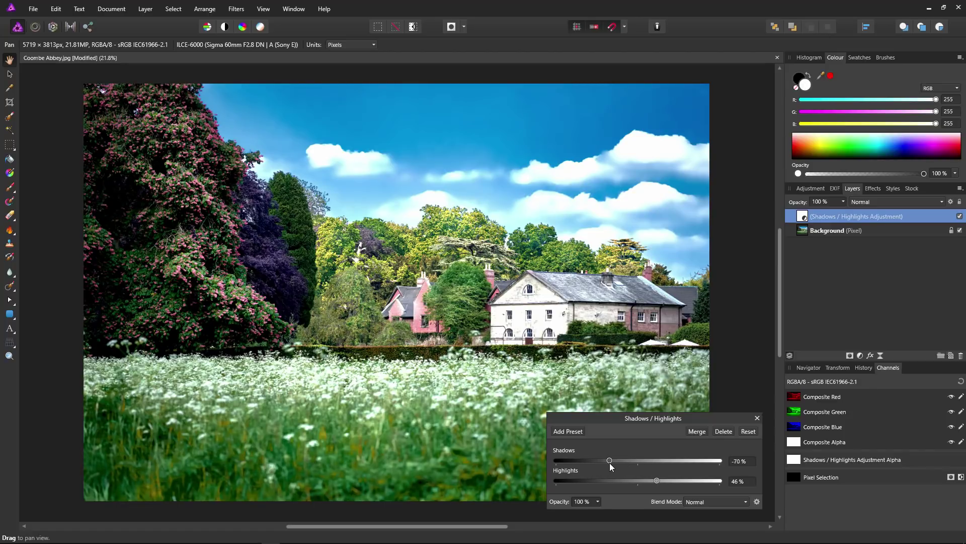
drag(610, 463, 631, 465)
drag(636, 465, 660, 481)
click(757, 419)
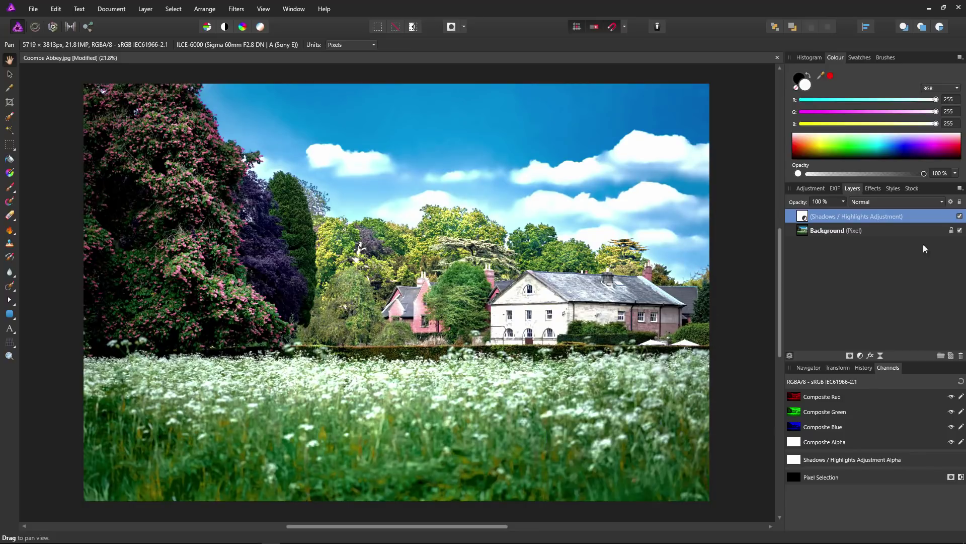
Step: Compare the Coombe Abbey photo with and without the Shadows / Highlights adjustment by repeatedly toggling its visibility, leaving it on
click(960, 217)
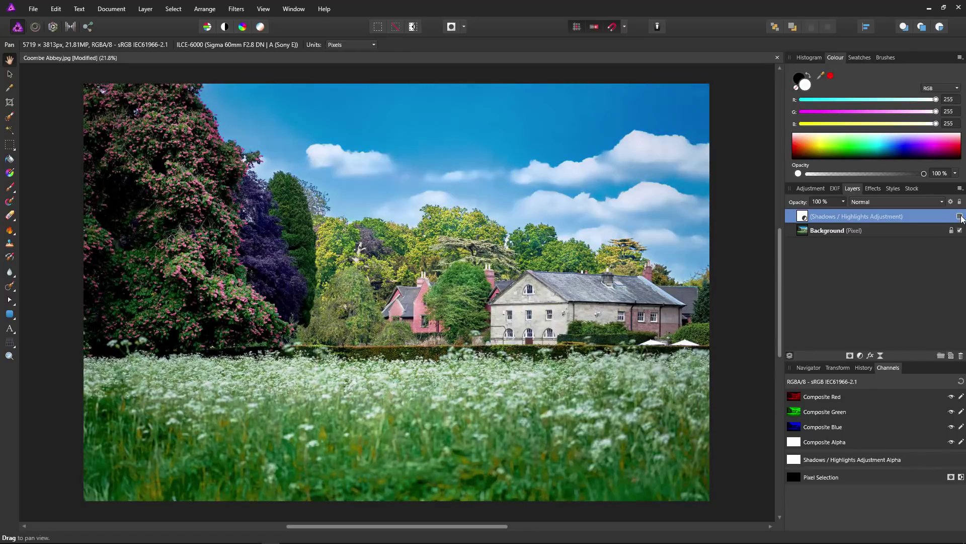
click(960, 216)
click(960, 217)
click(959, 216)
click(960, 217)
click(959, 216)
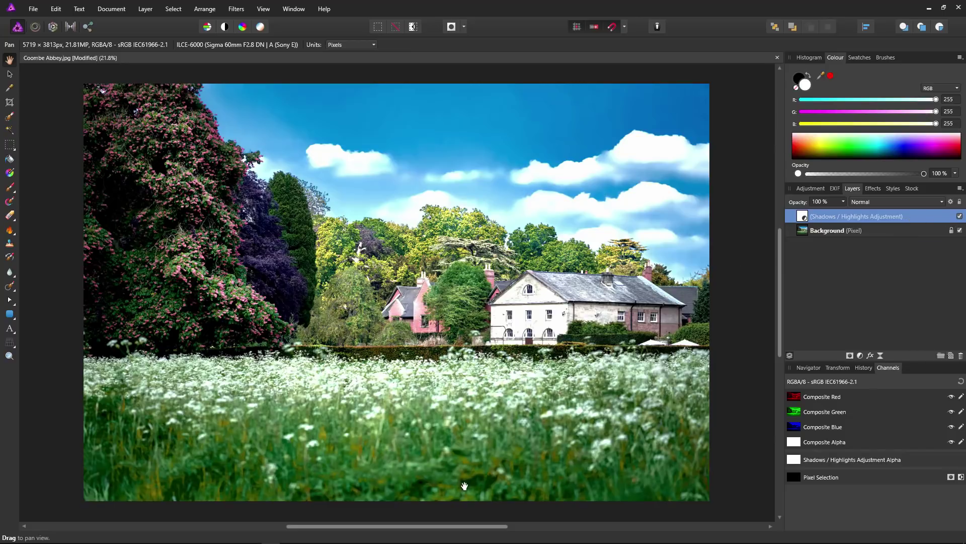
click(959, 216)
click(960, 215)
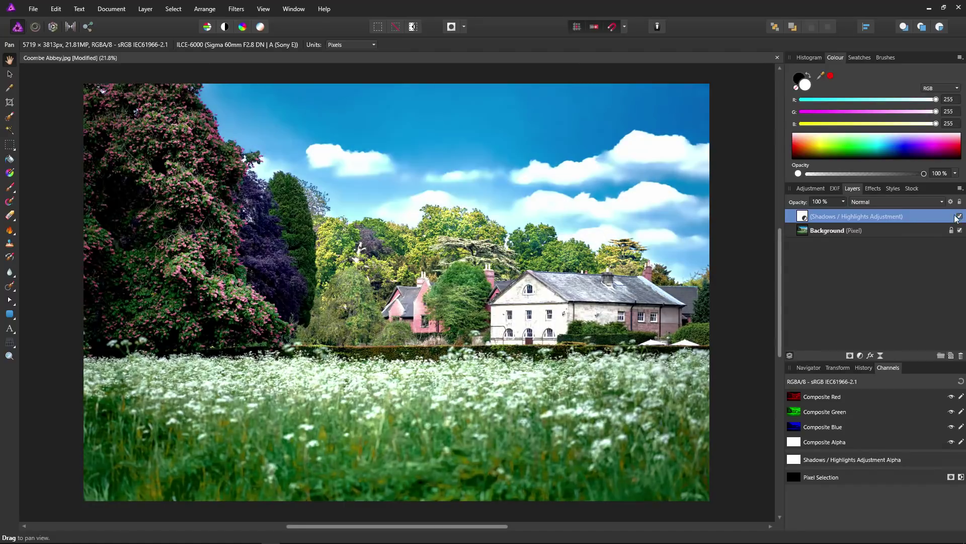